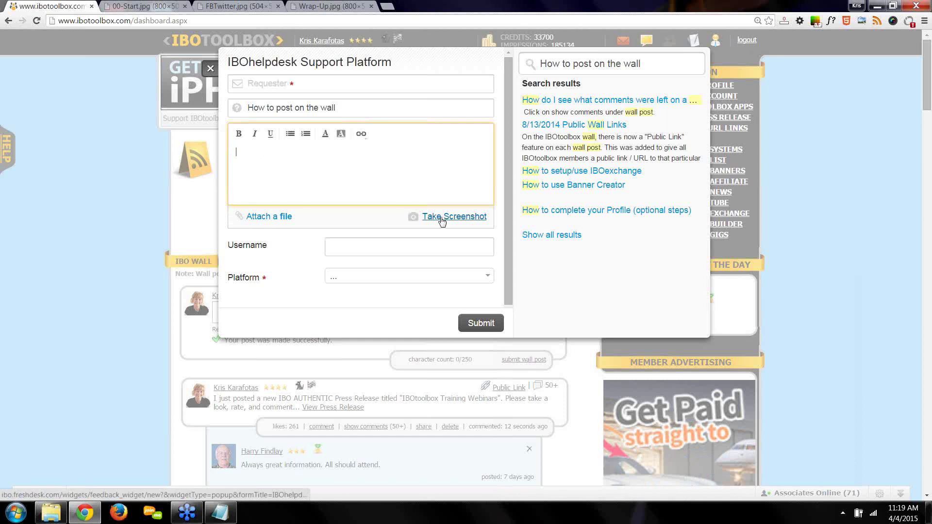
# Step: Examine the Username field and the Platform choices on the support ticket form, and close the form without submitting it
pyautogui.click(356, 250)
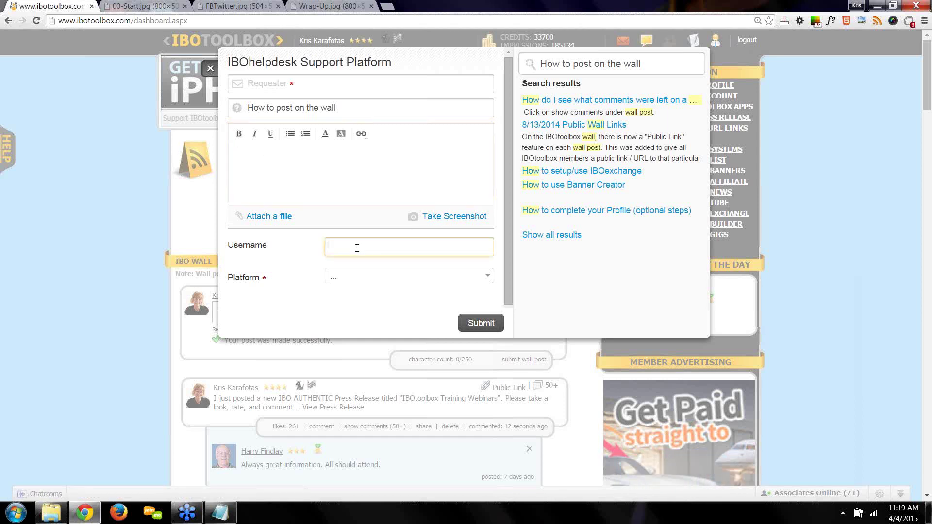
pyautogui.click(486, 275)
pyautogui.scroll(-3, 383, 235)
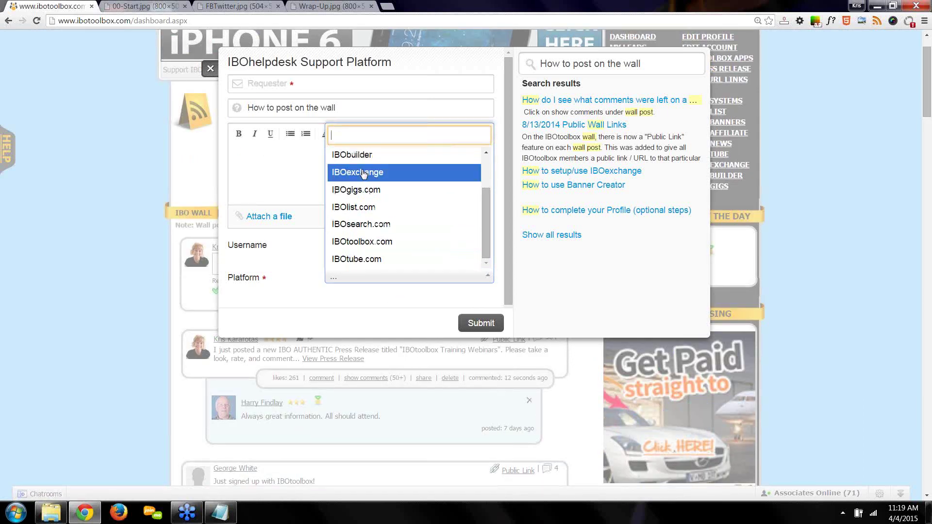
pyautogui.scroll(4, 371, 228)
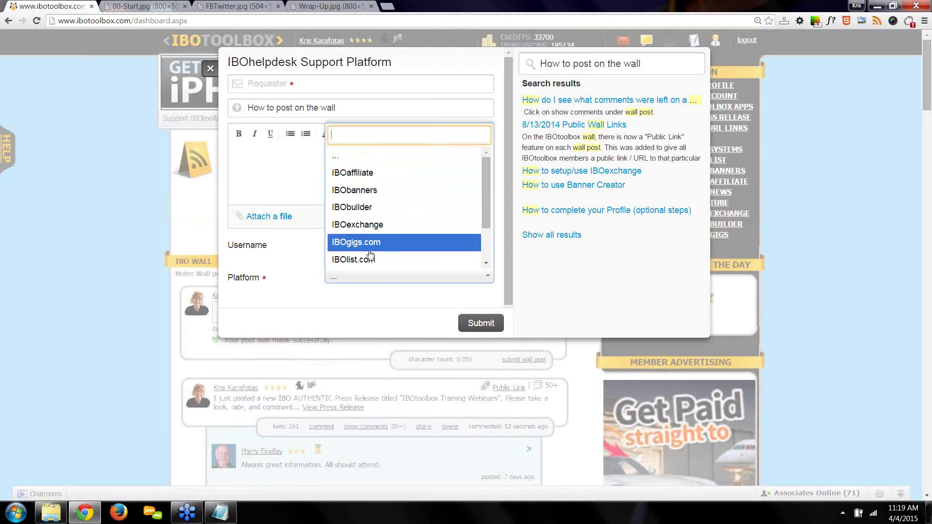
pyautogui.scroll(-4, 370, 256)
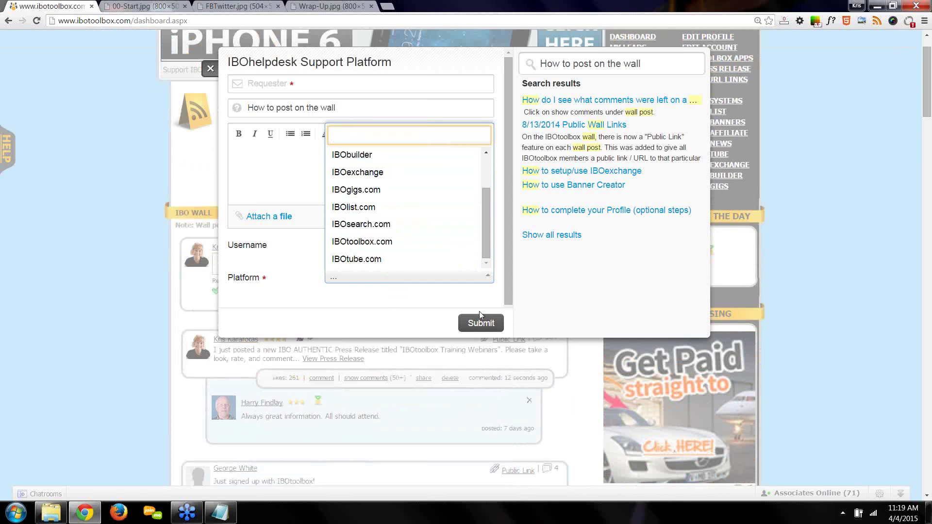
pyautogui.click(574, 311)
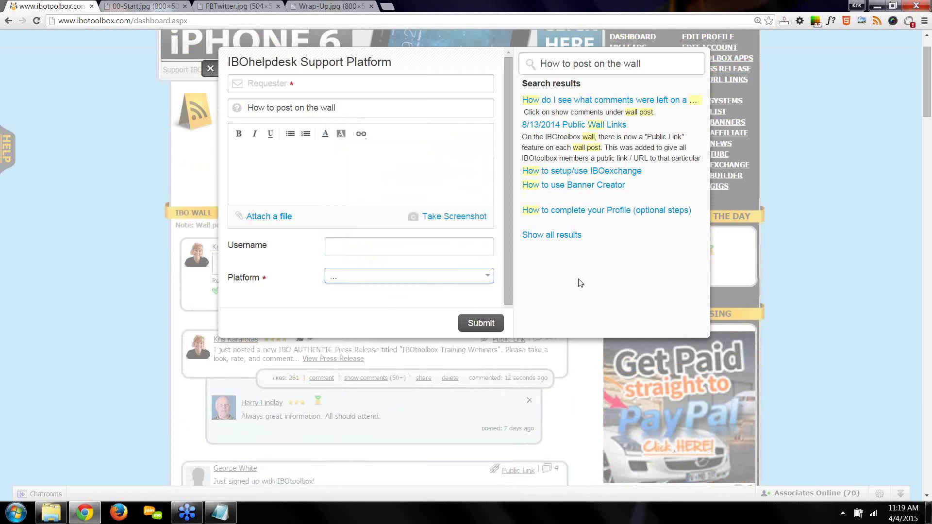
pyautogui.click(210, 68)
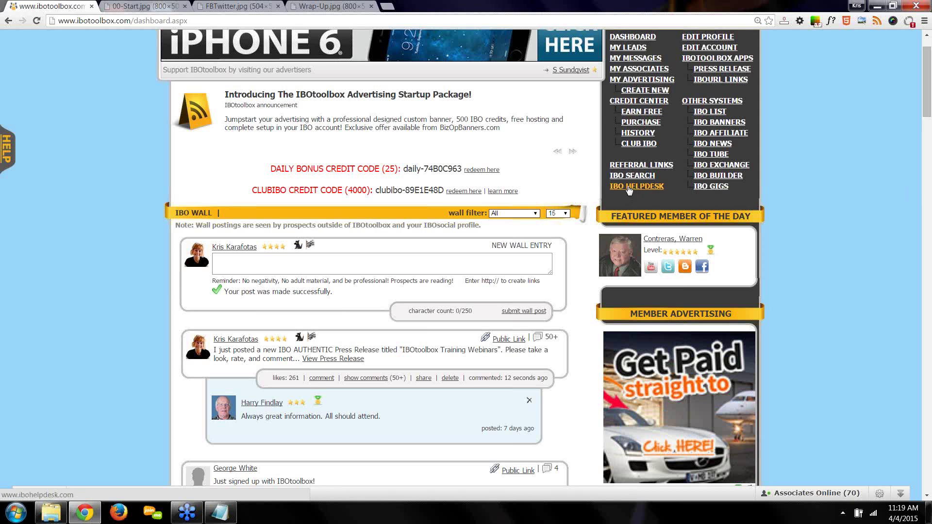
# Step: Open the IBO Helpdesk and look through its Knowledge Base, from the FAQ and how-to videos to the training webinars
pyautogui.scroll(1, 709, 219)
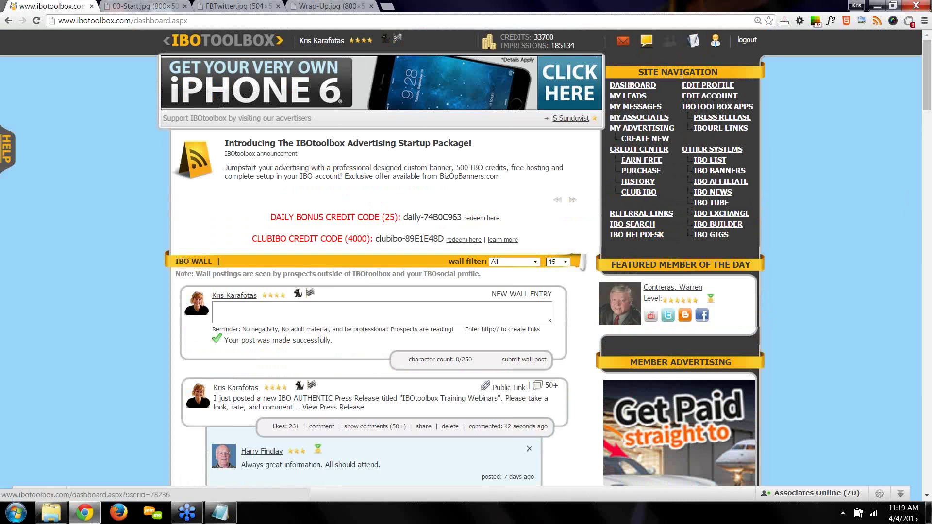
pyautogui.click(623, 236)
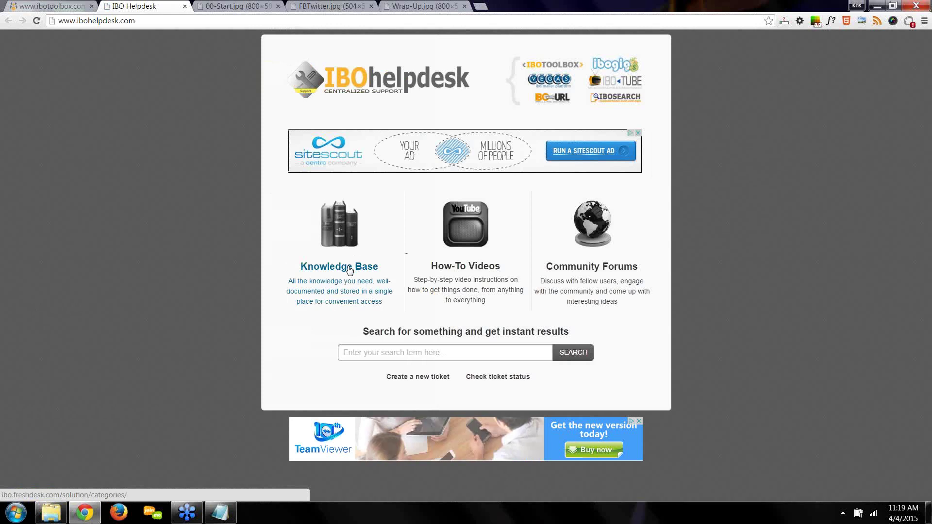
pyautogui.click(349, 269)
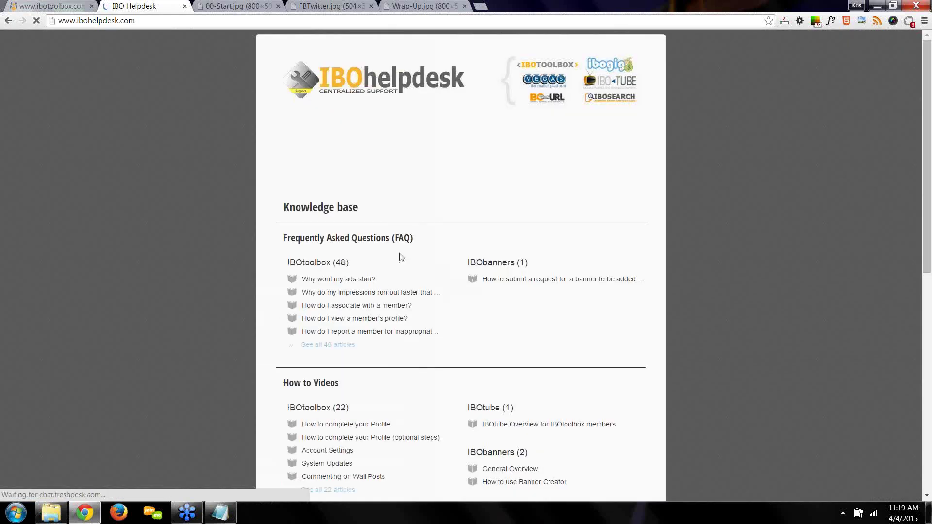
pyautogui.scroll(-1, 368, 249)
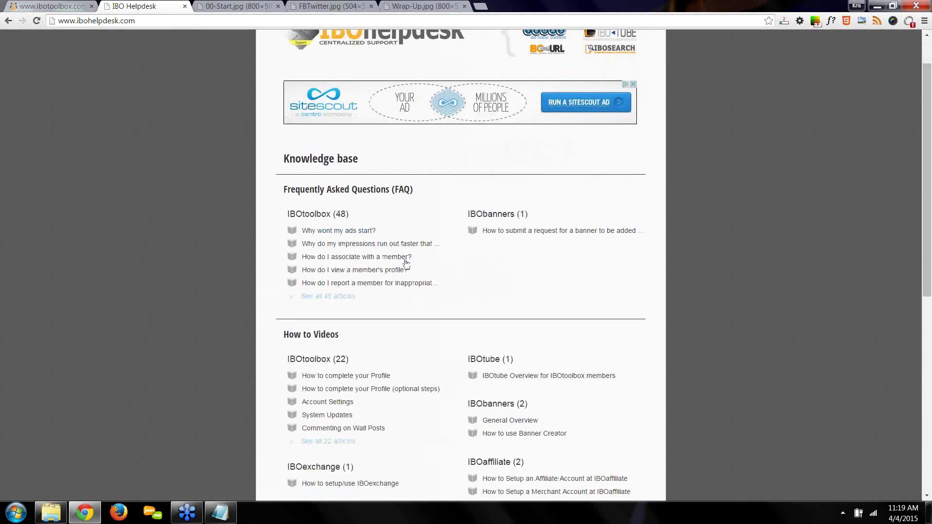
pyautogui.scroll(1, 412, 245)
pyautogui.scroll(-2, 418, 243)
pyautogui.scroll(-1, 383, 243)
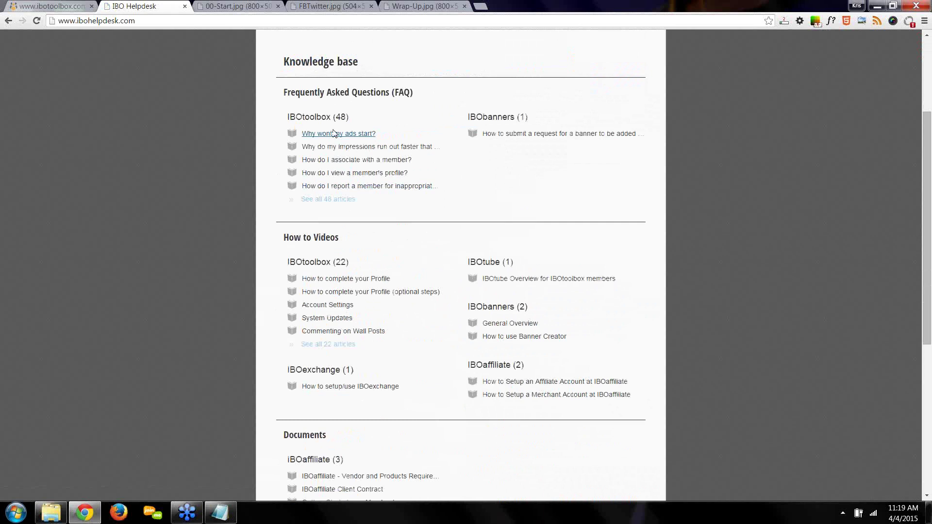
pyautogui.scroll(-3, 359, 194)
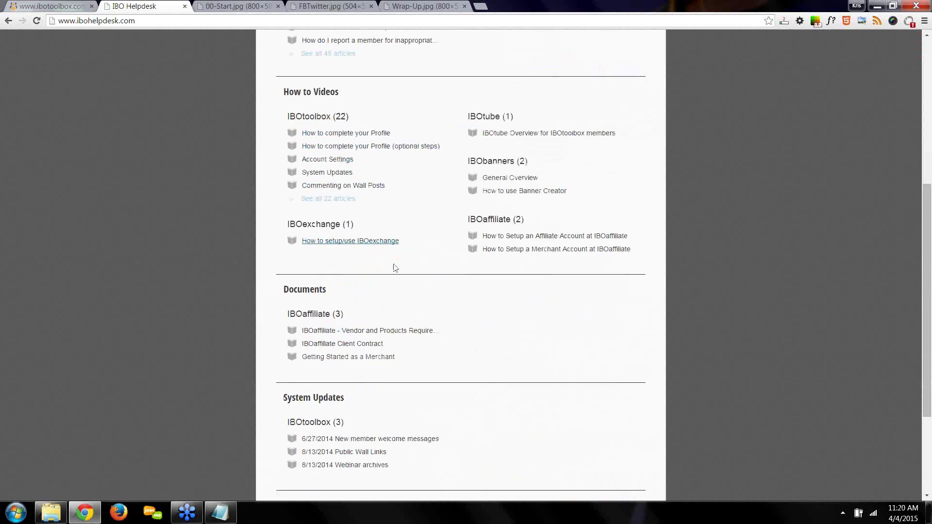
pyautogui.scroll(-3, 373, 353)
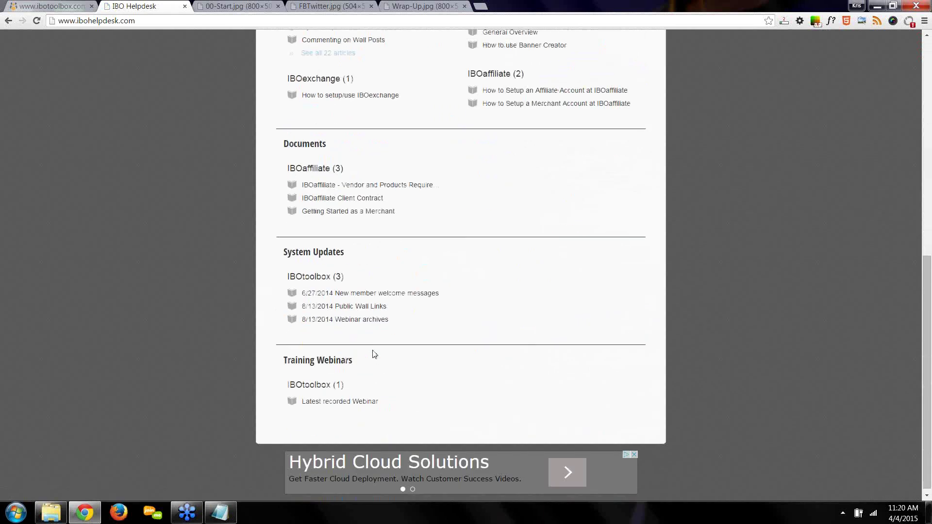
# Step: Open the "Latest recorded Webinar" article and select its webinar link
pyautogui.click(340, 402)
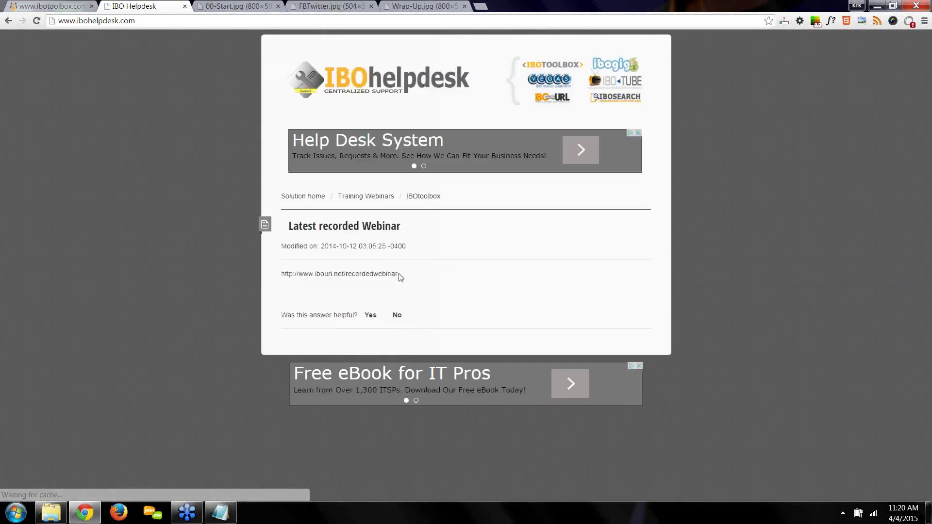
pyautogui.moveTo(398, 275); pyautogui.dragTo(281, 273)
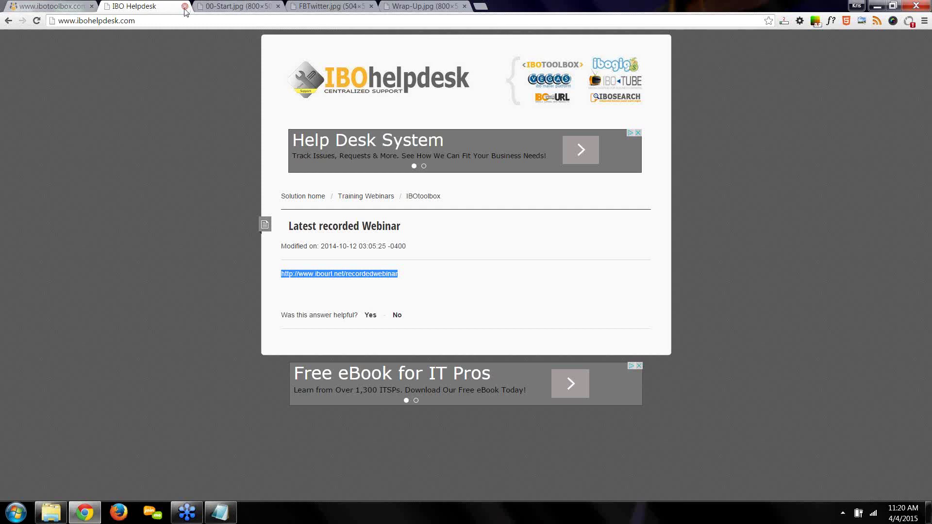
# Step: Return to the helpdesk home page and close the helpdesk to get back to the IBOtoolbox dashboard
pyautogui.click(8, 21)
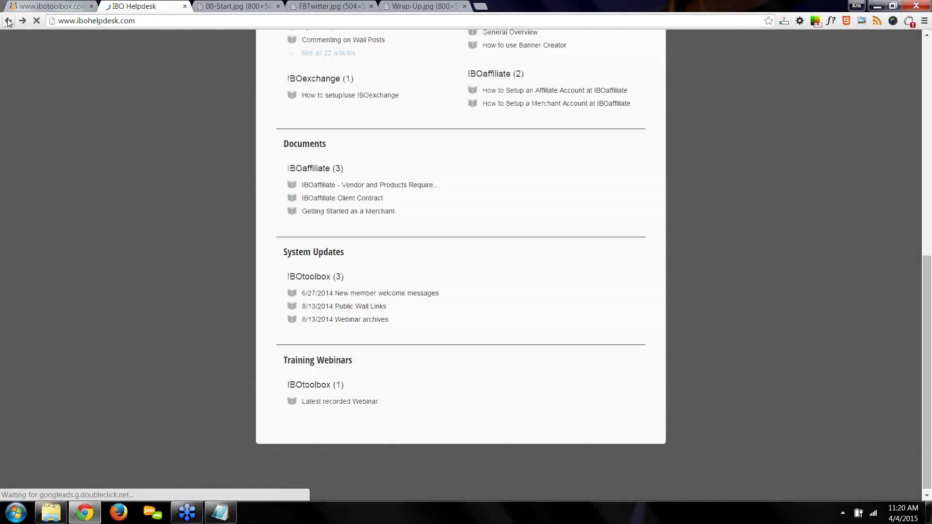
pyautogui.click(8, 20)
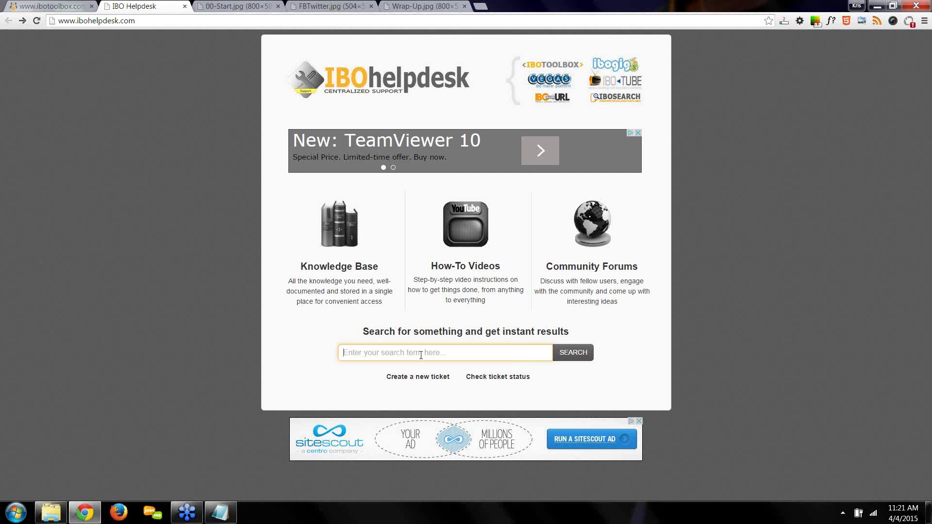
pyautogui.click(185, 7)
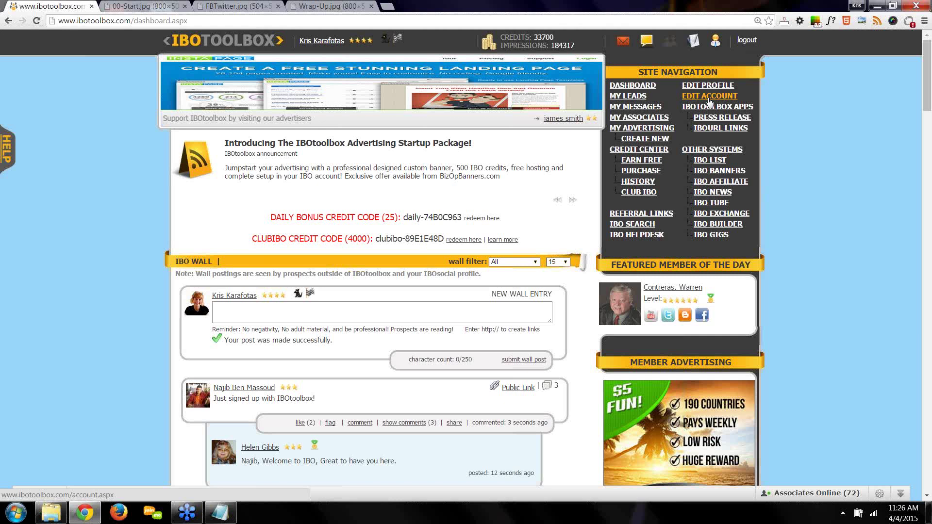
# Step: Open the IBOtoolbox Apps page and review the internally developed applications: IBOurl, IBO PR and the Facebook application
pyautogui.click(710, 107)
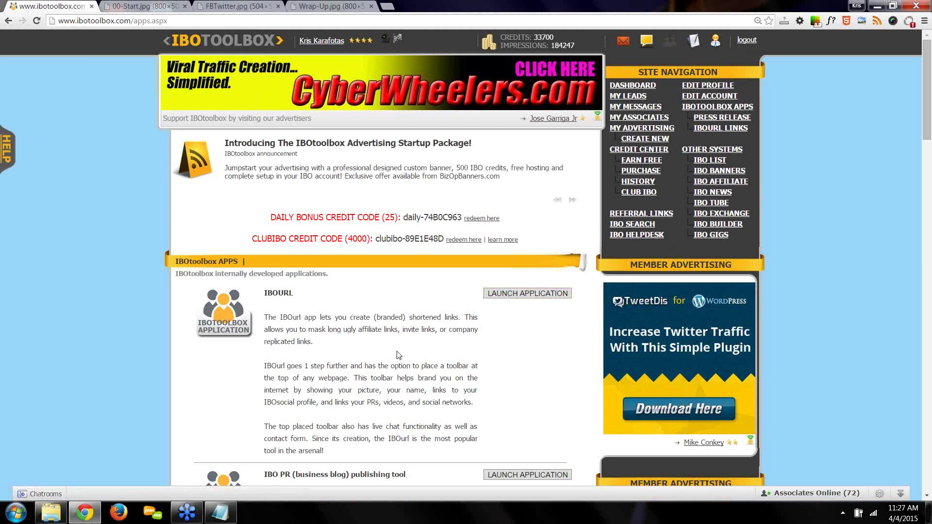
pyautogui.scroll(-3, 401, 354)
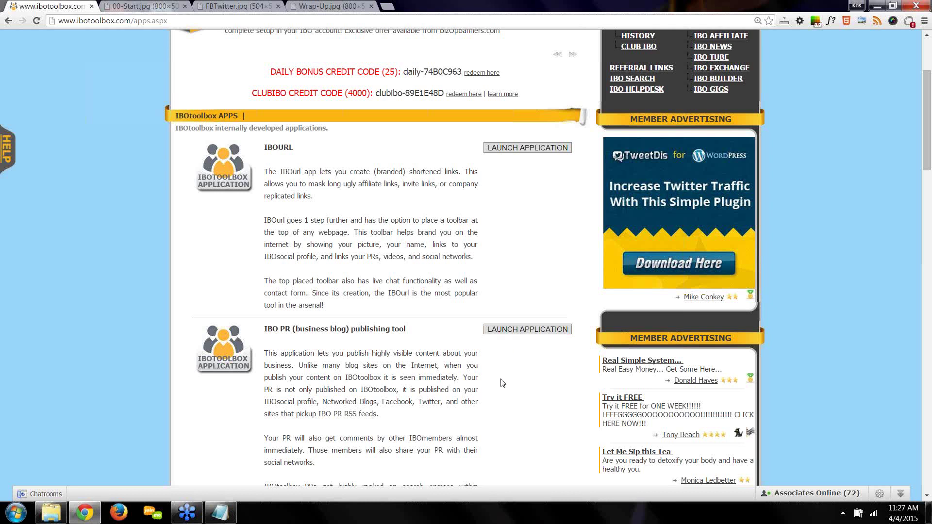
pyautogui.scroll(-3, 504, 384)
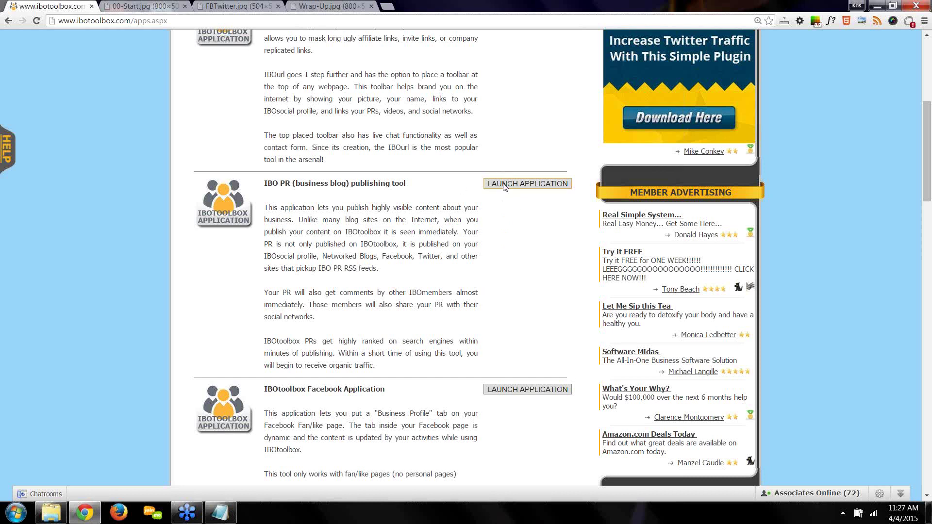
pyautogui.scroll(-3, 352, 254)
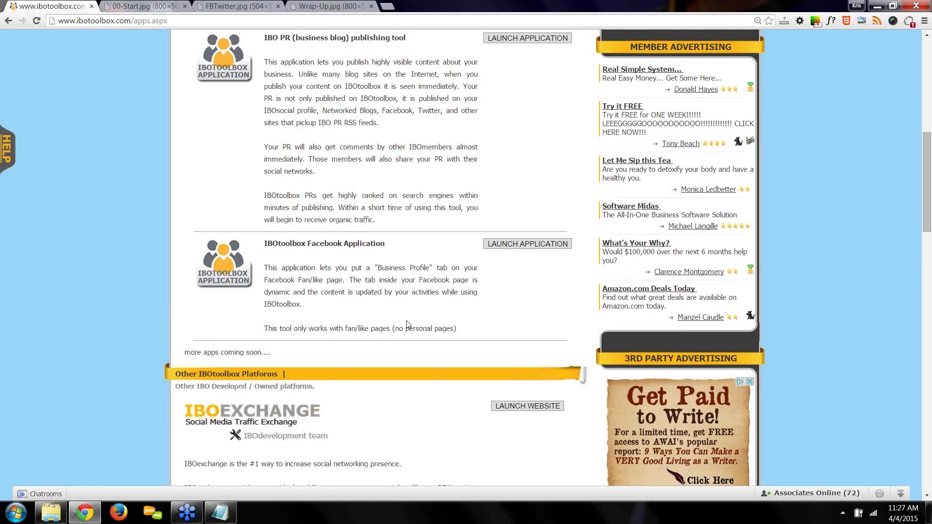
# Step: Review the other IBOtoolbox platforms, from IBOexchange to IBOhelpdesk, and the partner apps Response Magic and CopyScape
pyautogui.scroll(-1, 480, 259)
pyautogui.scroll(-10, 481, 259)
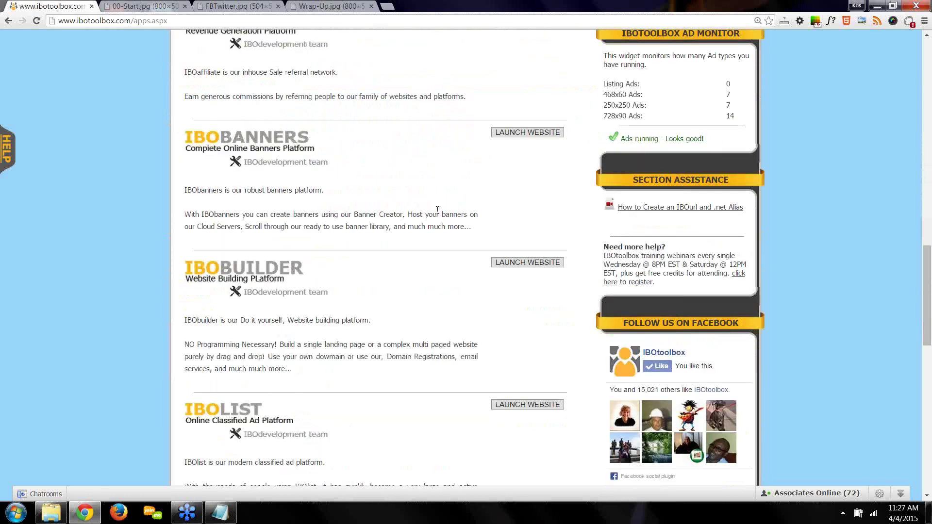
pyautogui.scroll(2, 392, 94)
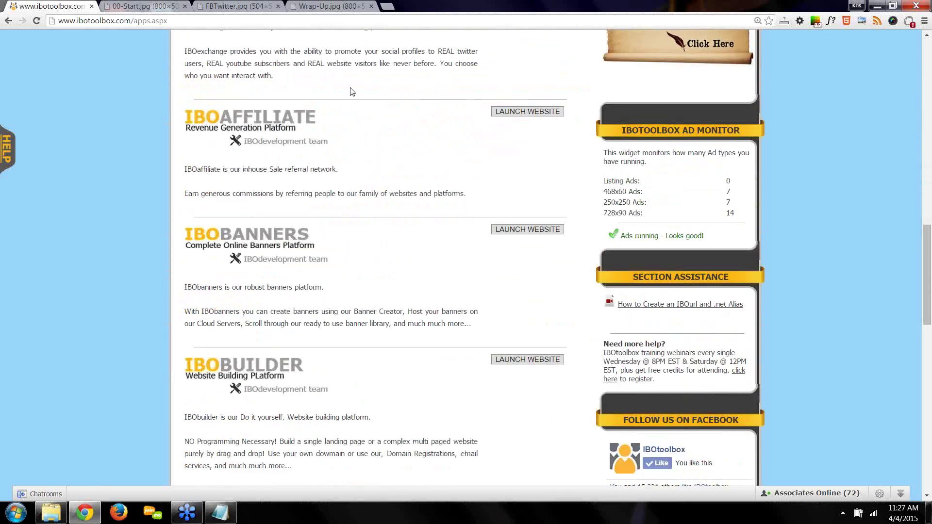
pyautogui.scroll(2, 349, 90)
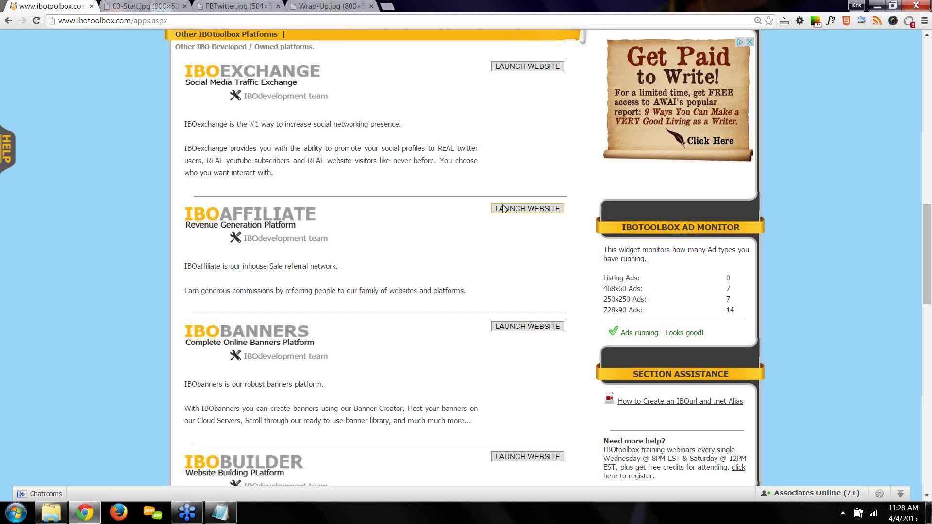
pyautogui.scroll(-2, 455, 224)
pyautogui.scroll(-1, 369, 291)
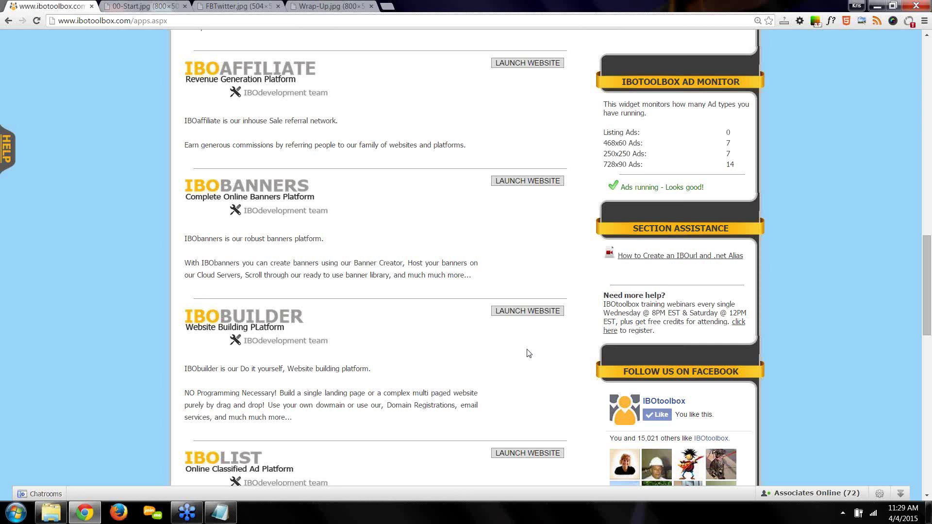
pyautogui.scroll(-6, 510, 349)
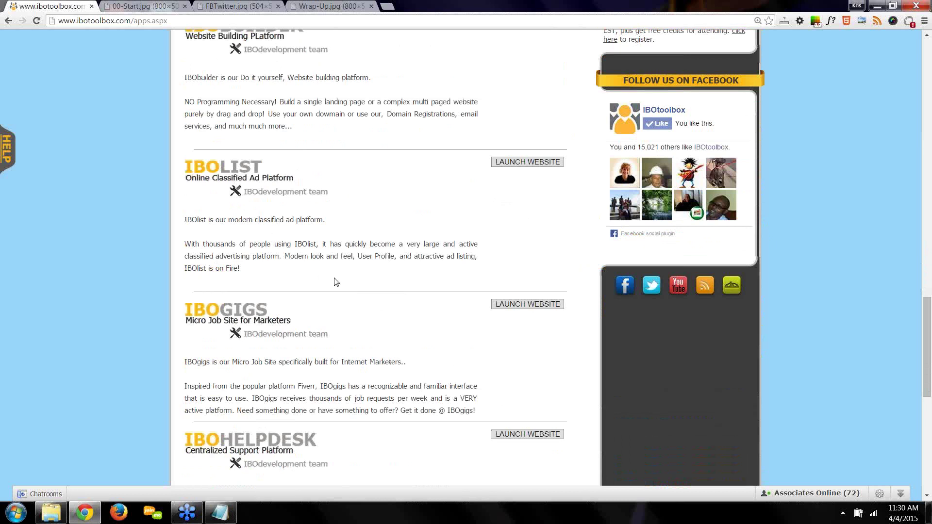
pyautogui.scroll(-3, 316, 245)
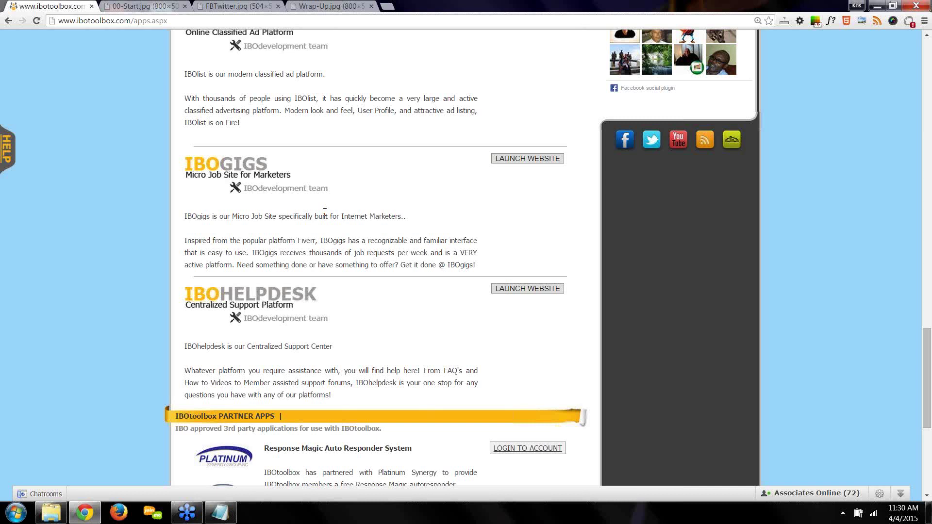
pyautogui.scroll(-5, 325, 212)
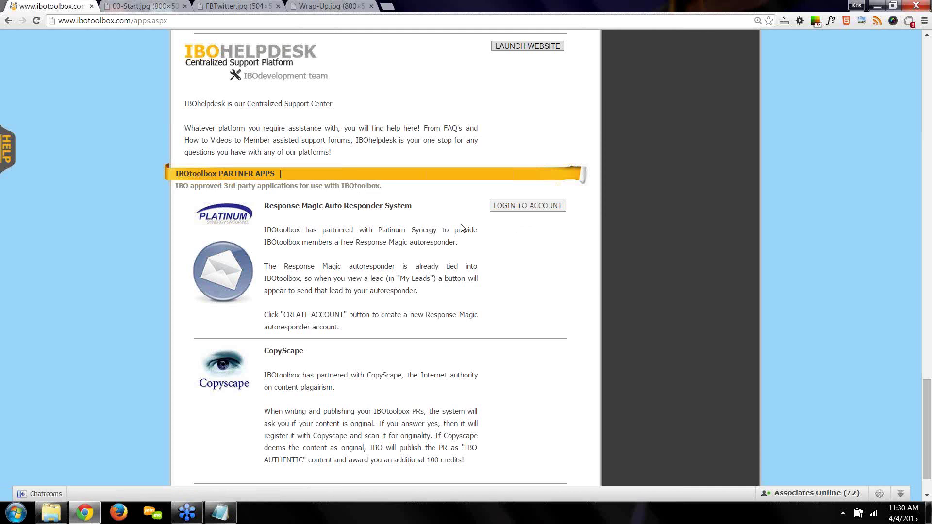
pyautogui.scroll(-1, 461, 227)
# Step: Open the profile editing page and review its required Basic Information and Profile Image sections
pyautogui.scroll(10, 477, 281)
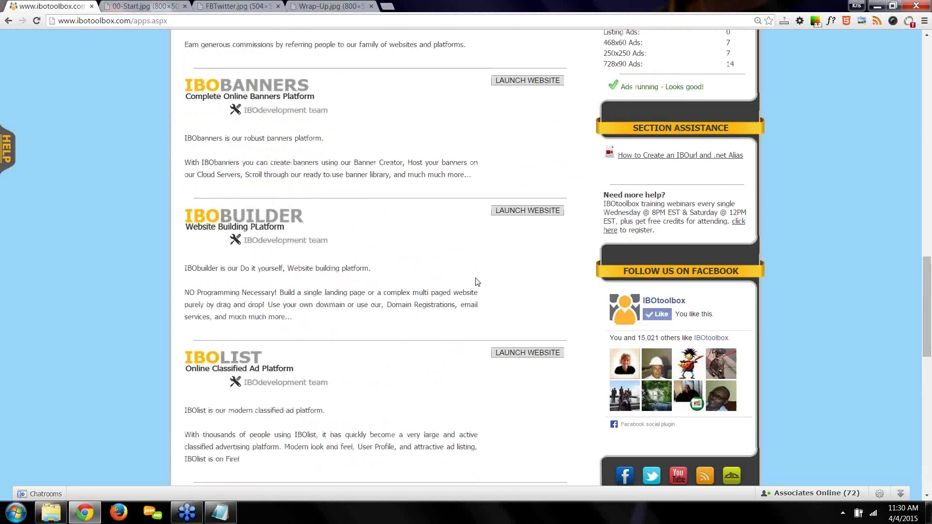
pyautogui.scroll(15, 477, 281)
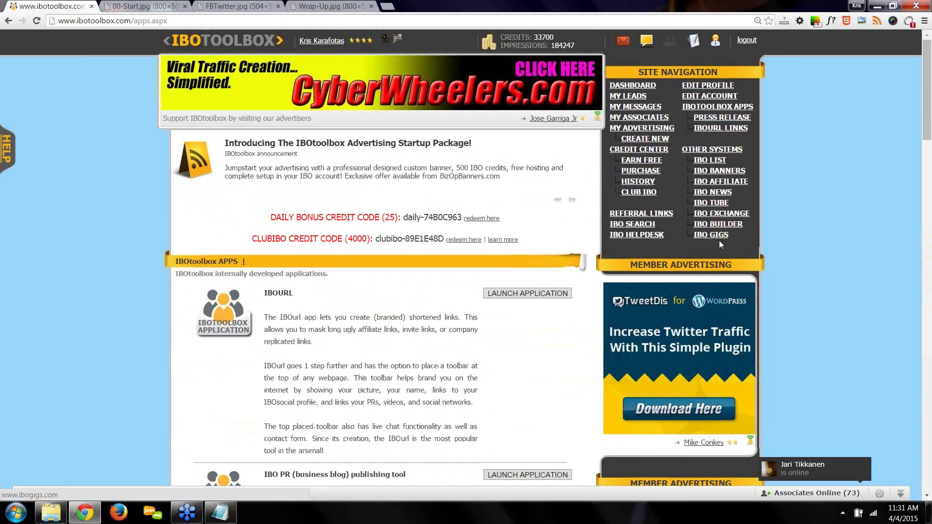
pyautogui.click(700, 88)
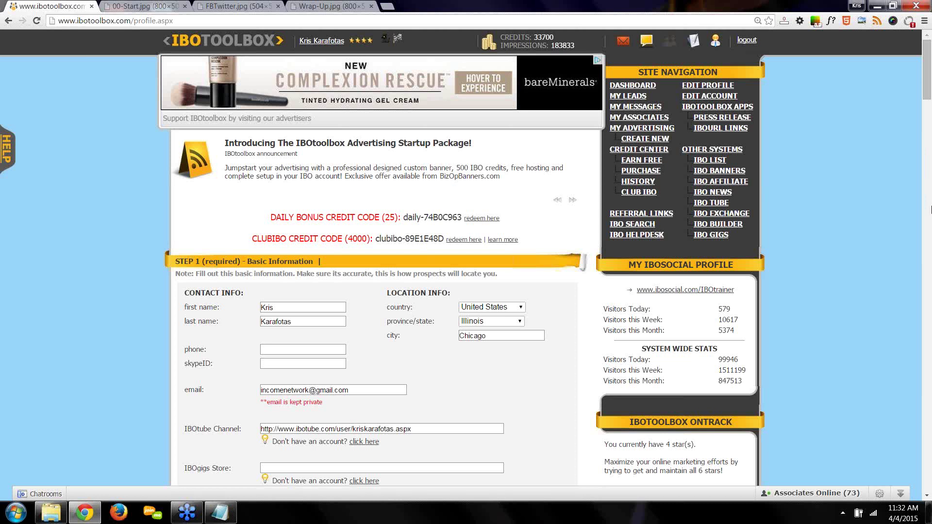
pyautogui.scroll(-4, 843, 211)
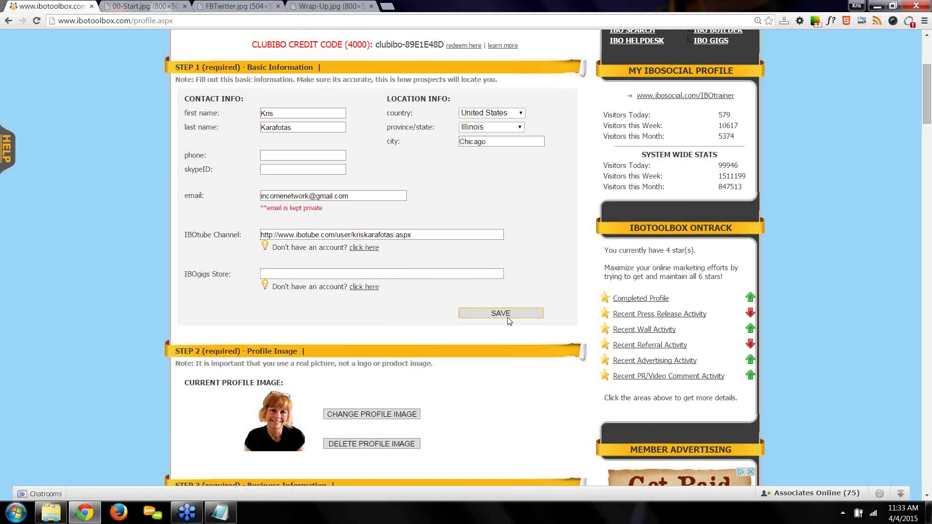
pyautogui.scroll(-4, 501, 303)
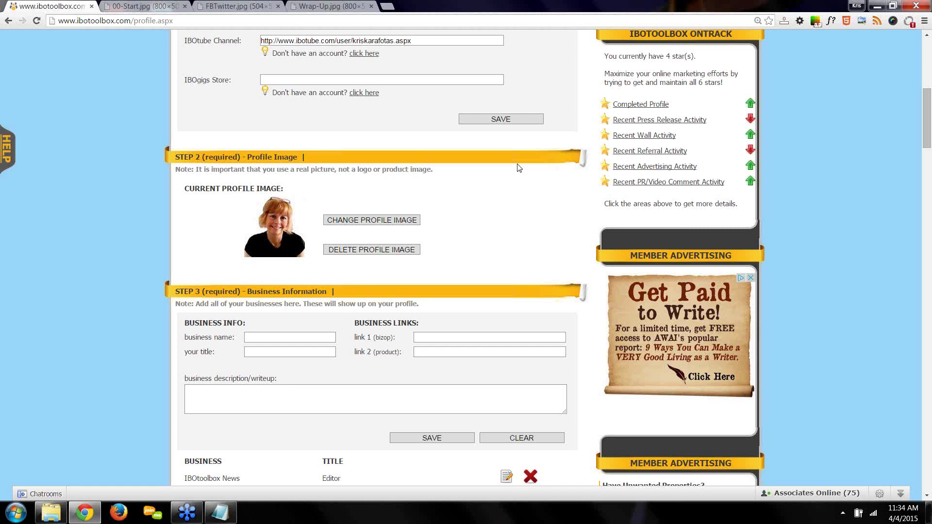
# Step: Load the BizOpBanners entry in the Business Information section and review its name, title, links and description
pyautogui.scroll(-3, 454, 206)
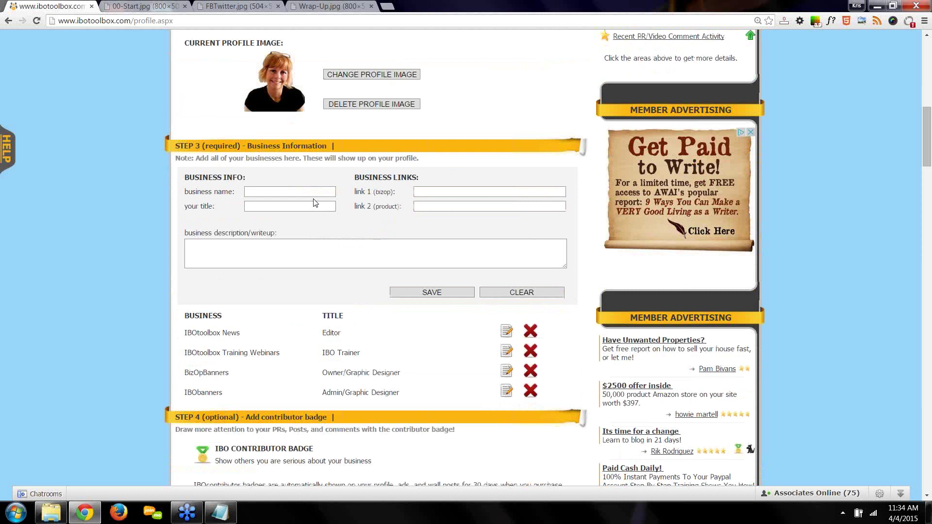
pyautogui.click(294, 204)
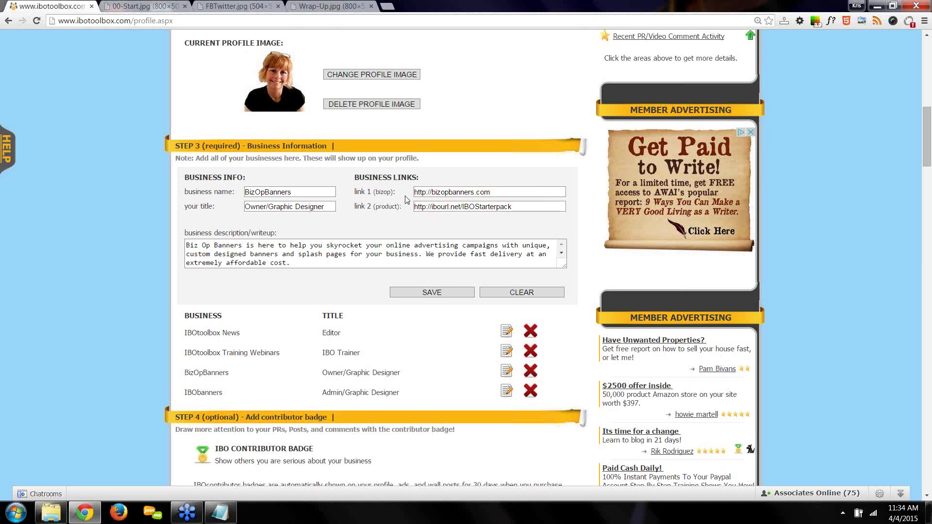
pyautogui.click(493, 193)
pyautogui.click(427, 209)
pyautogui.click(423, 292)
# Step: Review the optional contributor badge section, from the reasons for having a badge to the option for adding one
pyautogui.scroll(-3, 575, 337)
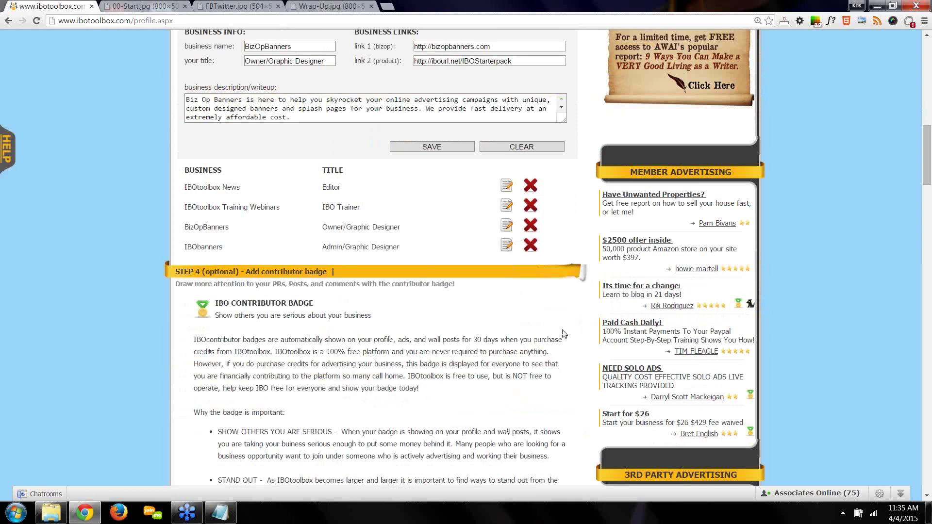
pyautogui.scroll(-3, 563, 333)
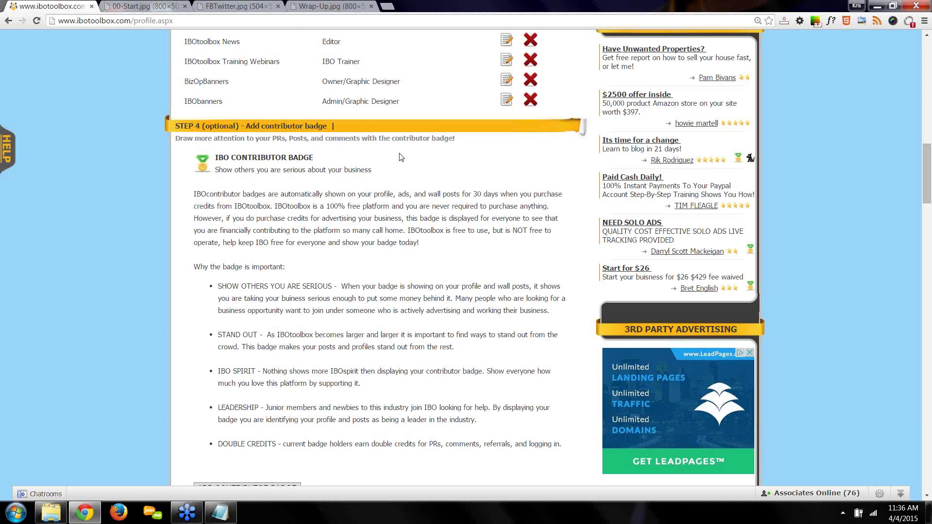
pyautogui.scroll(-2, 670, 280)
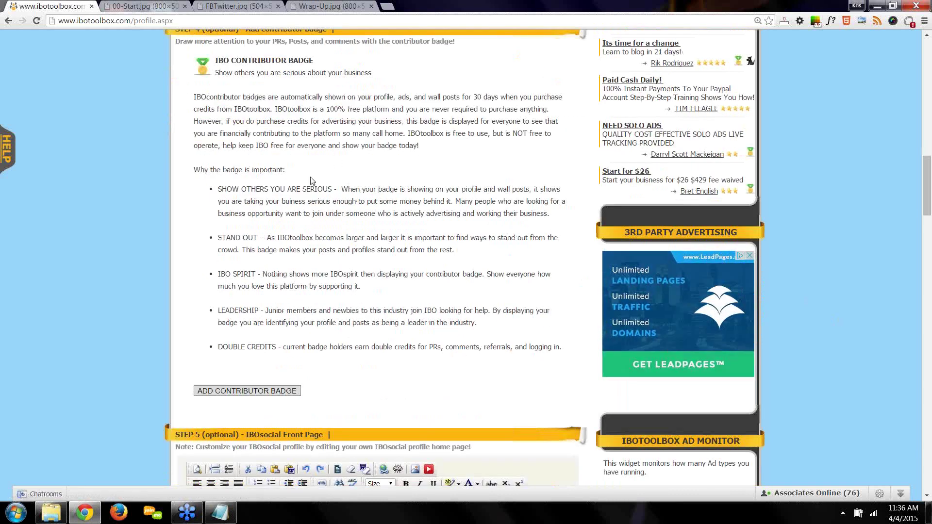
pyautogui.scroll(-3, 311, 348)
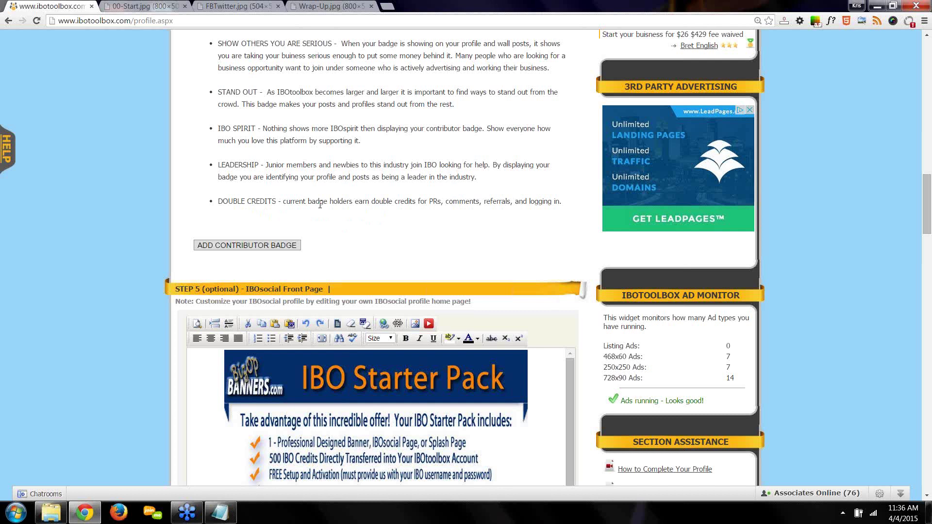
pyautogui.click(226, 246)
# Step: Look through the IBOsocial Front Page content in the design view and switch the editor to its HTML source
pyautogui.scroll(-5, 585, 323)
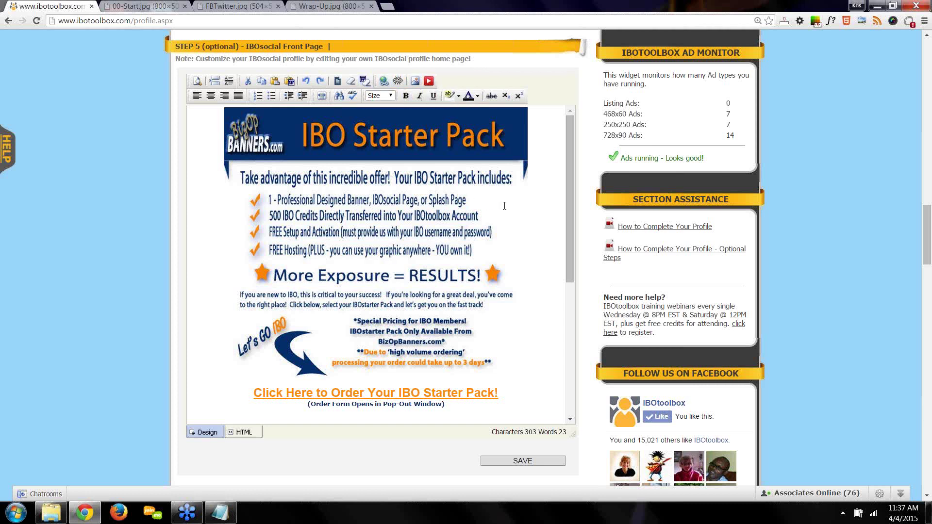
pyautogui.moveTo(567, 208); pyautogui.dragTo(570, 327)
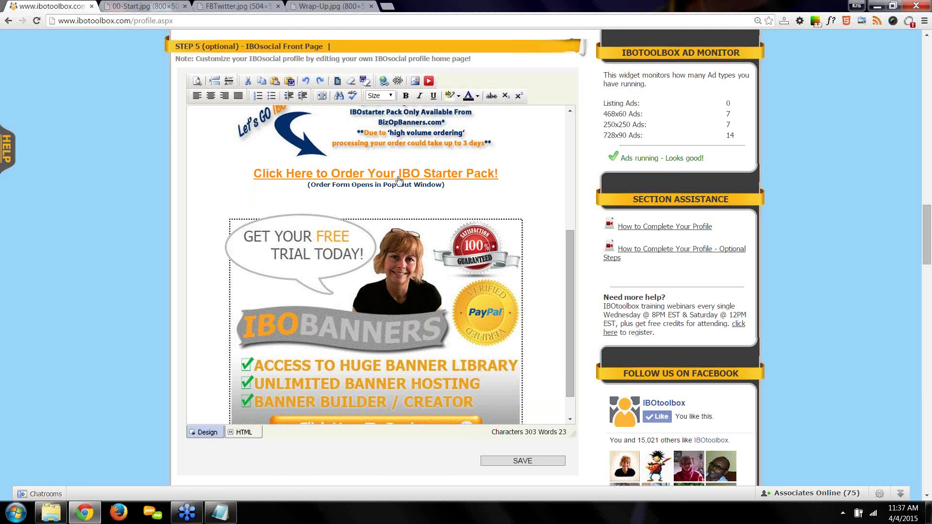
pyautogui.click(244, 434)
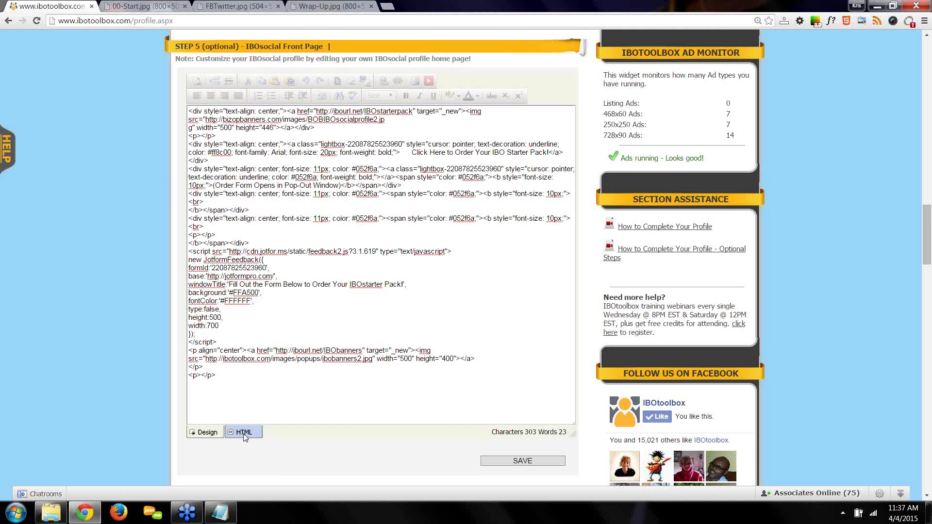
# Step: Examine the front page's HTML source, return the editor to design view and look at the IBObanners promotion
pyautogui.scroll(1, 283, 348)
pyautogui.scroll(3, 283, 348)
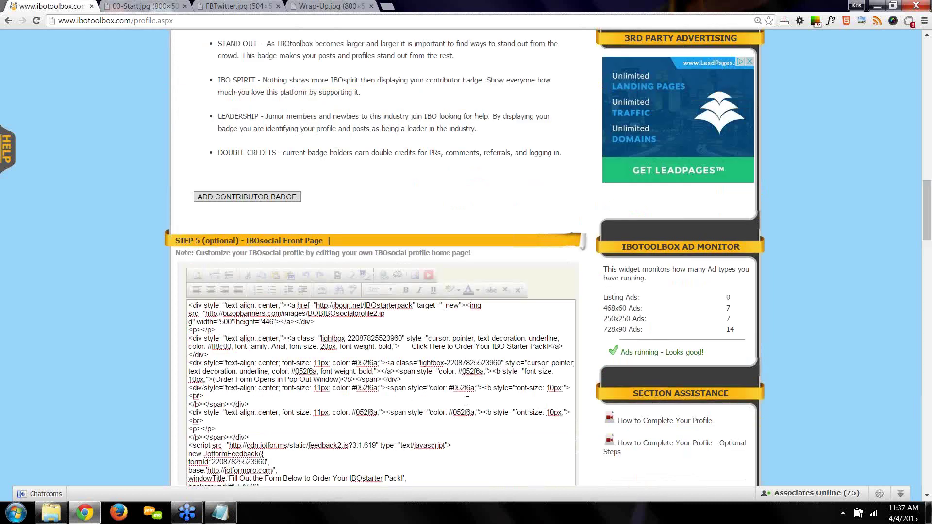
pyautogui.scroll(-3, 467, 400)
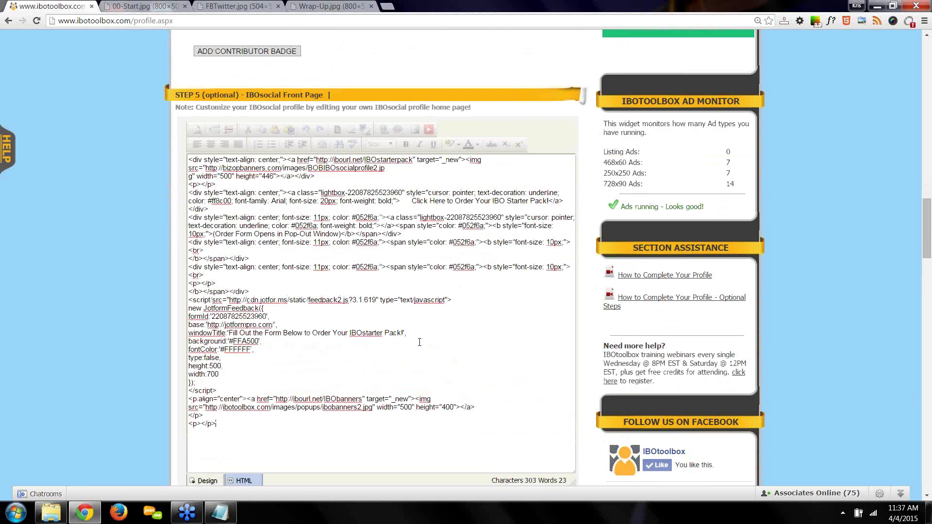
pyautogui.click(206, 481)
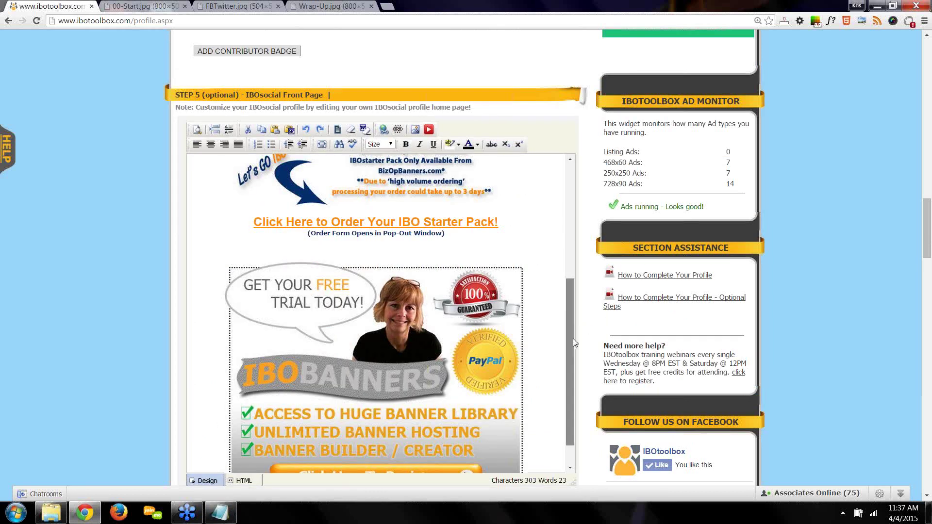
pyautogui.scroll(-1, 573, 342)
pyautogui.click(397, 314)
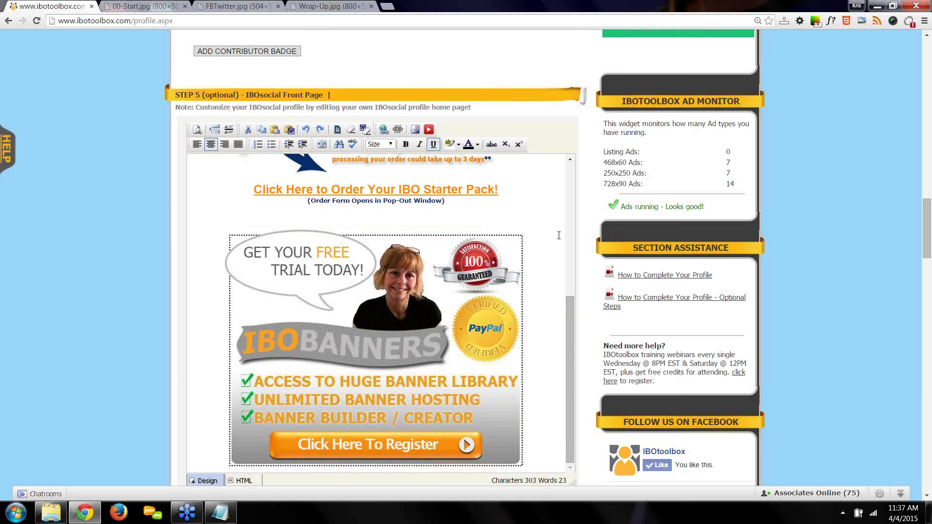
# Step: Load the BizOpBanners.com entry in the Business Links section and review its link name and URL
pyautogui.scroll(-3, 590, 267)
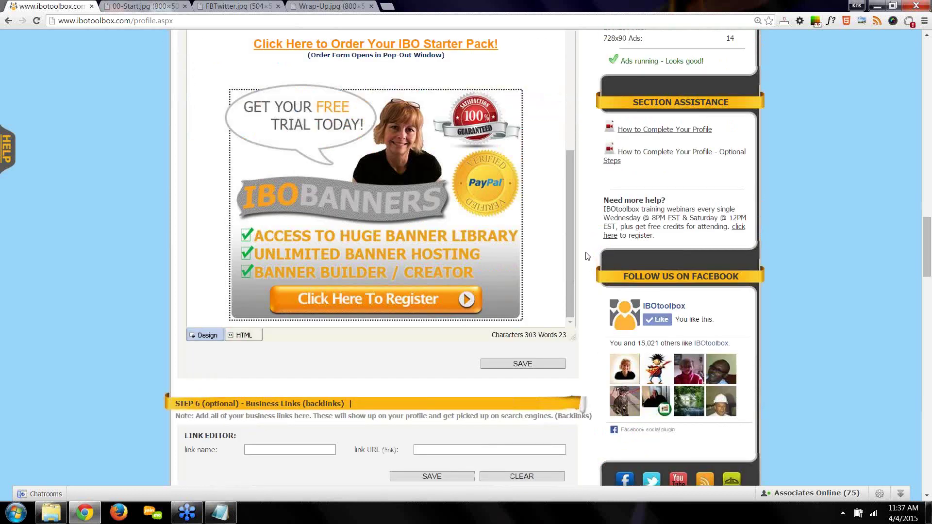
pyautogui.scroll(-2, 587, 257)
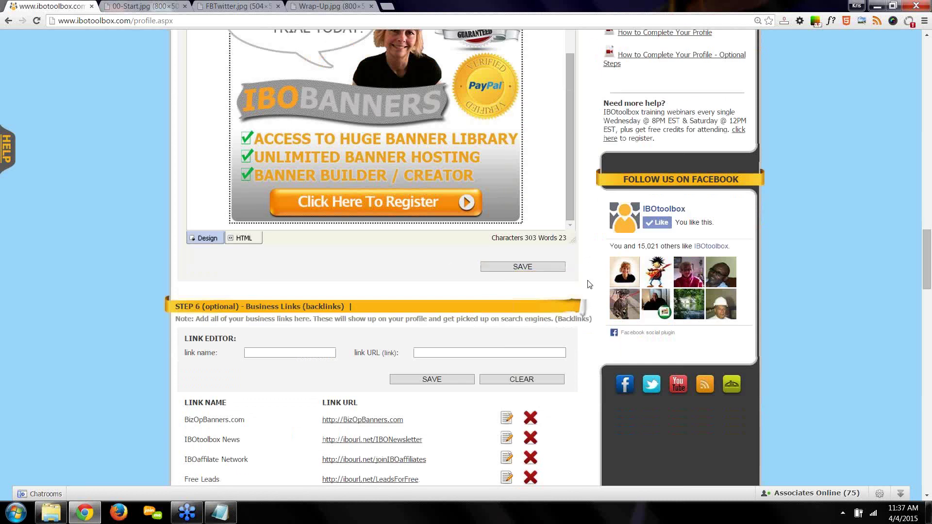
pyautogui.scroll(-3, 596, 271)
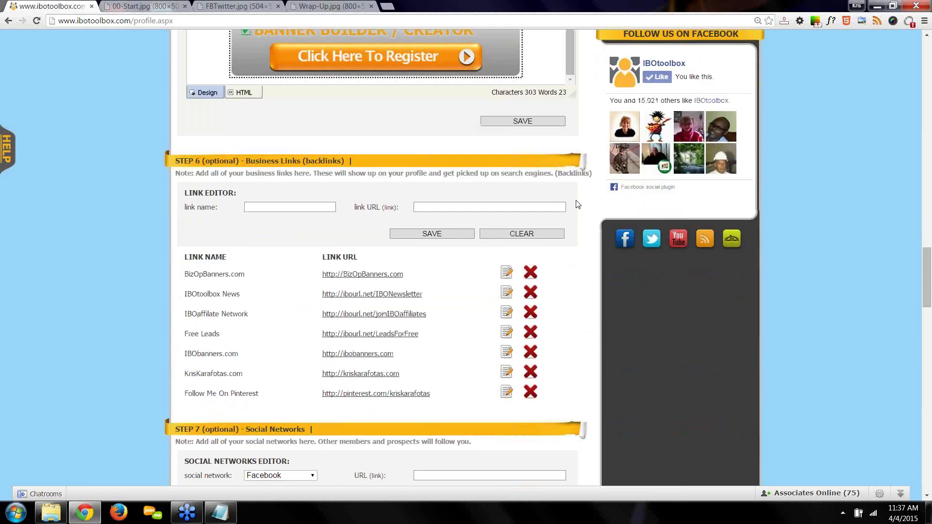
pyautogui.click(306, 206)
pyautogui.click(504, 272)
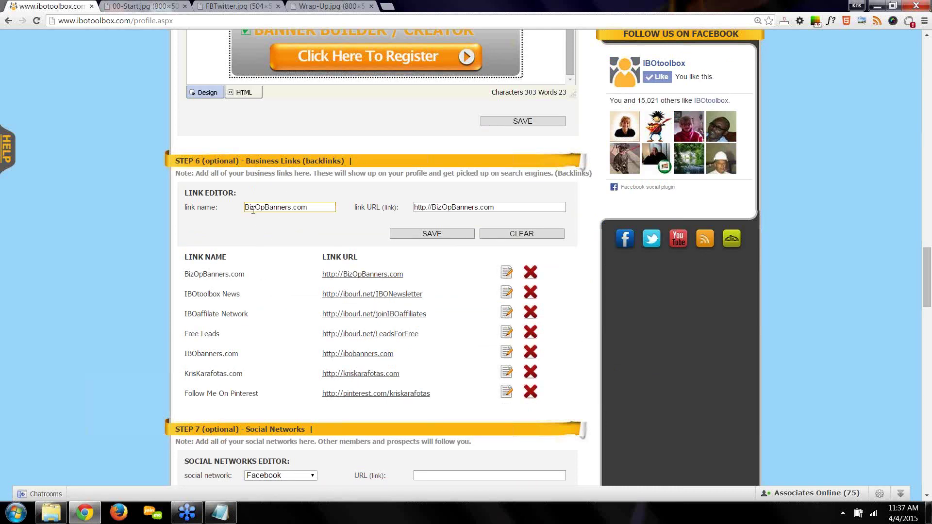
pyautogui.click(442, 238)
# Step: Review the Social Networks section and its available network choices, keeping Facebook selected
pyautogui.scroll(-3, 592, 302)
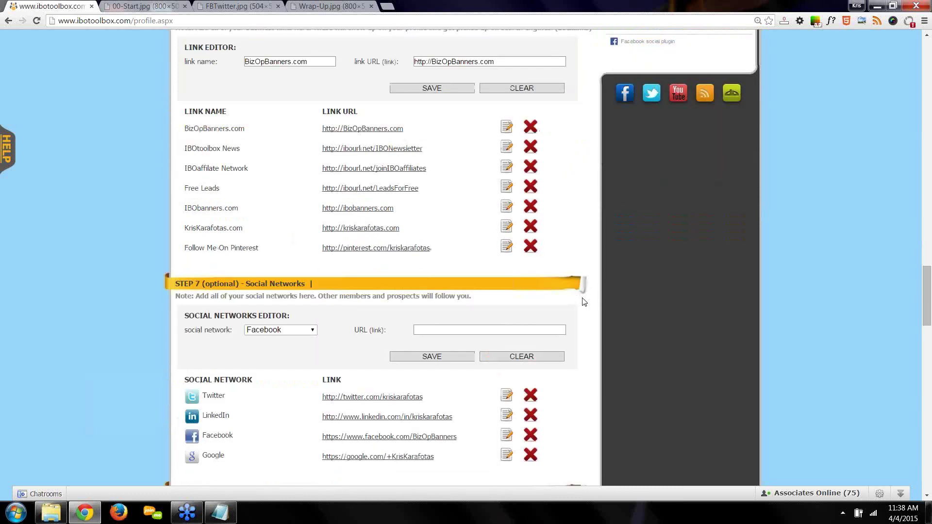
pyautogui.scroll(-4, 598, 325)
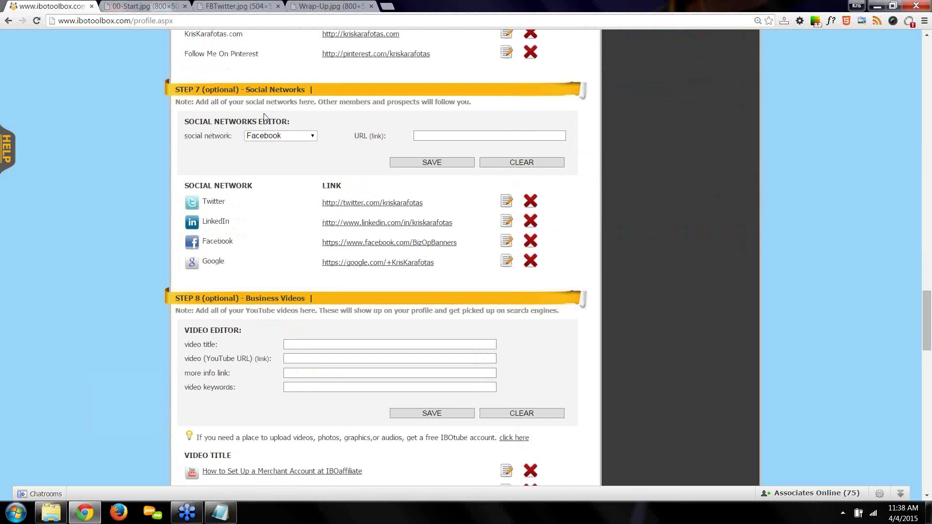
pyautogui.click(312, 137)
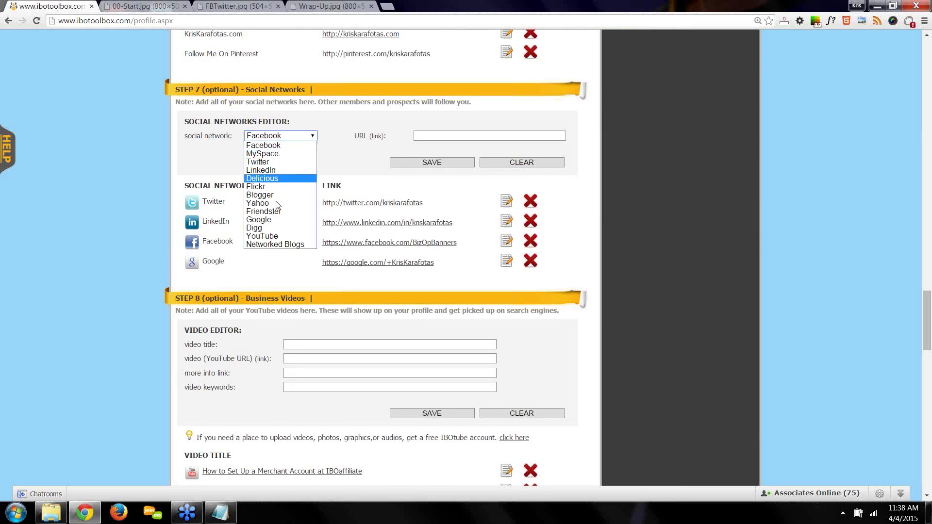
pyautogui.click(271, 138)
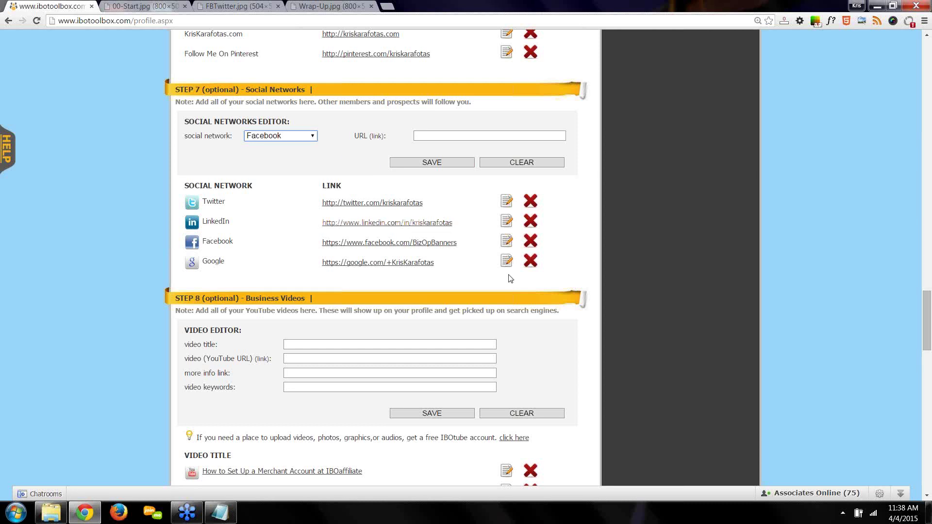
# Step: Load the "How to Set Up a Merchant Account at IBOaffiliate" video entry and review its title, YouTube URL, info link and keywords
pyautogui.scroll(-4, 558, 200)
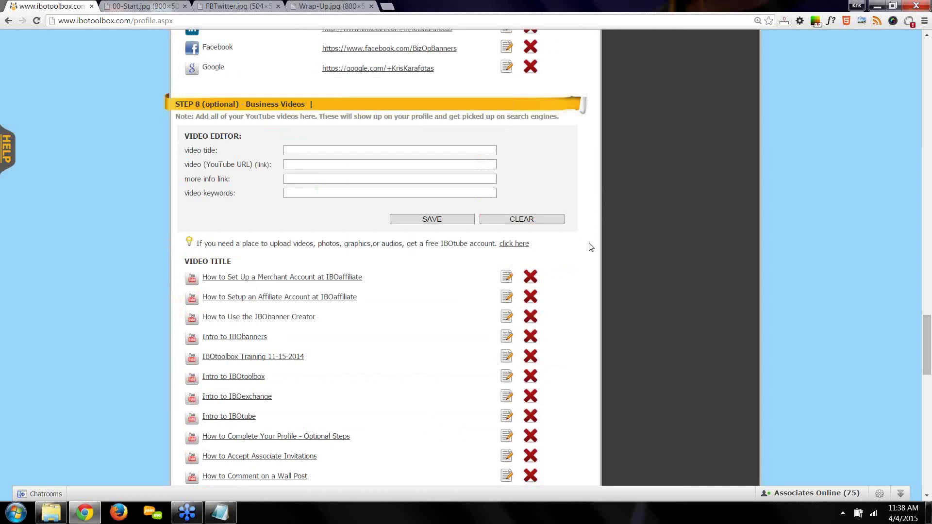
pyautogui.scroll(-2, 591, 247)
pyautogui.scroll(1, 591, 246)
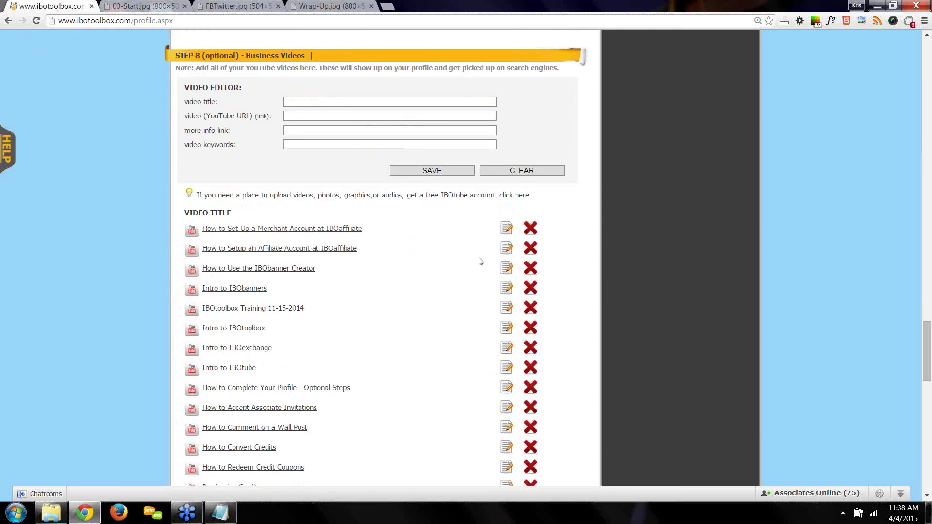
pyautogui.click(506, 229)
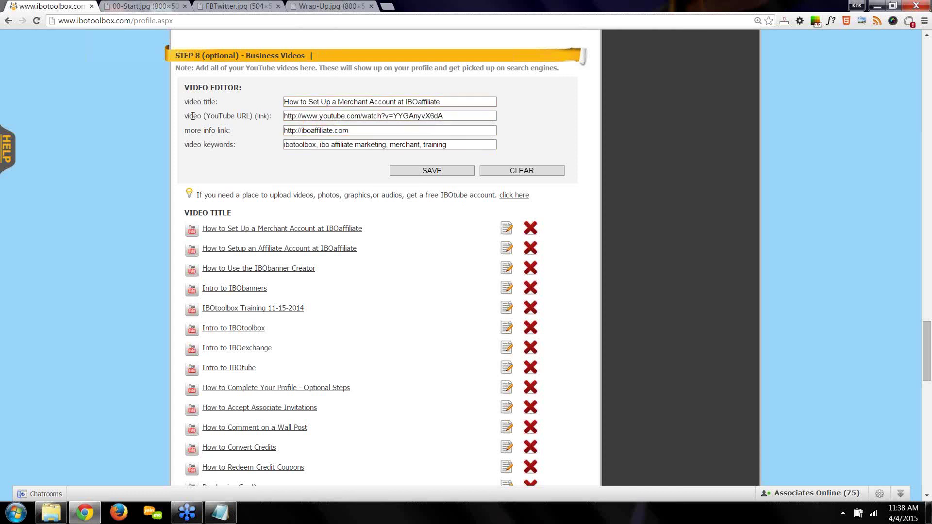
pyautogui.click(442, 117)
pyautogui.click(350, 130)
pyautogui.click(347, 156)
pyautogui.scroll(-1, 568, 234)
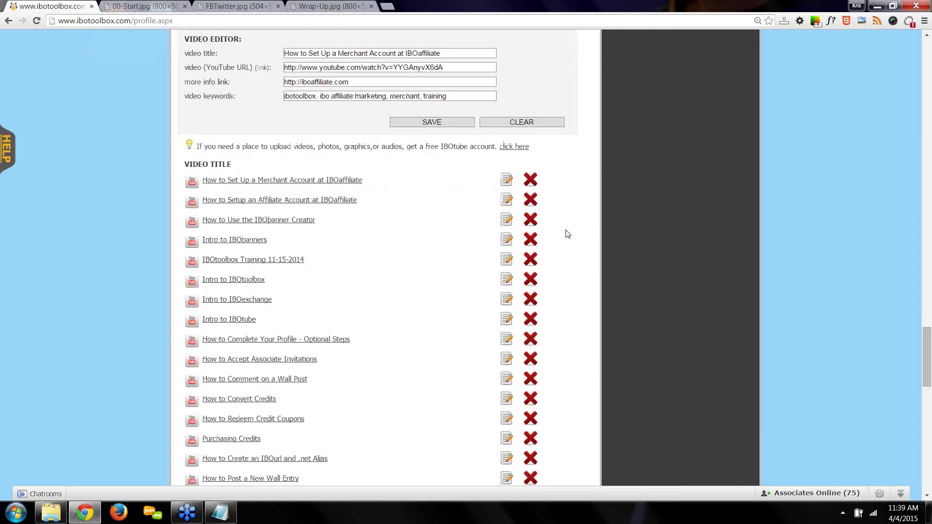
# Step: Review the Google Adsense section, highlighting the sample code and the ad code entry, and go back up to the Business Videos section
pyautogui.scroll(-20, 567, 234)
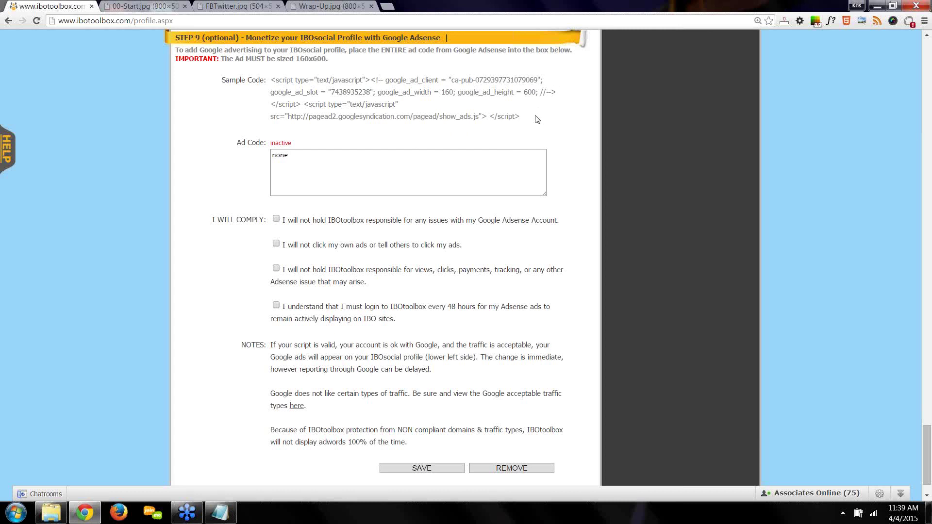
pyautogui.moveTo(522, 117); pyautogui.dragTo(270, 80)
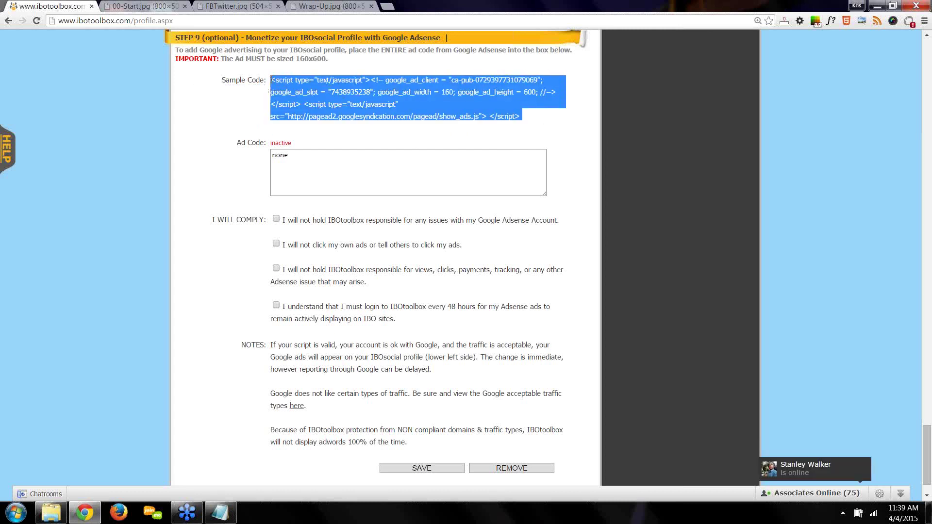
pyautogui.click(305, 165)
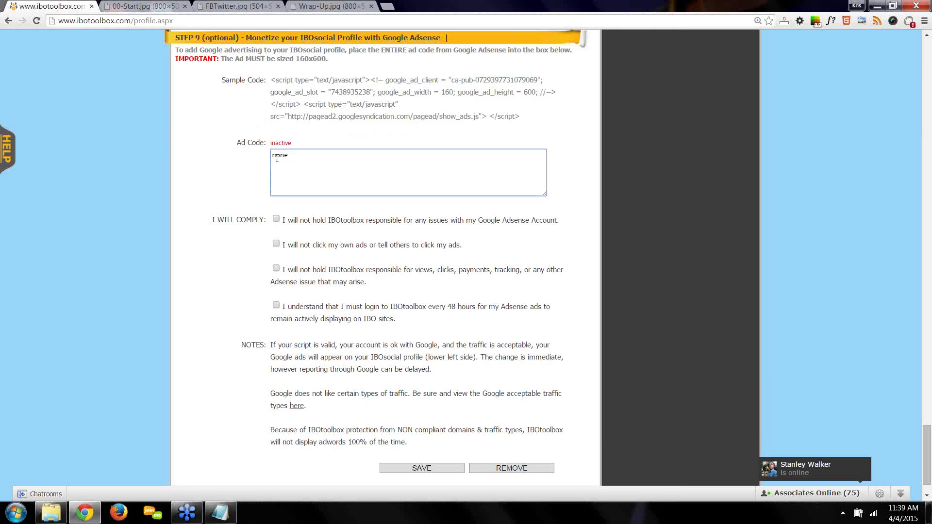
pyautogui.doubleClick(279, 155)
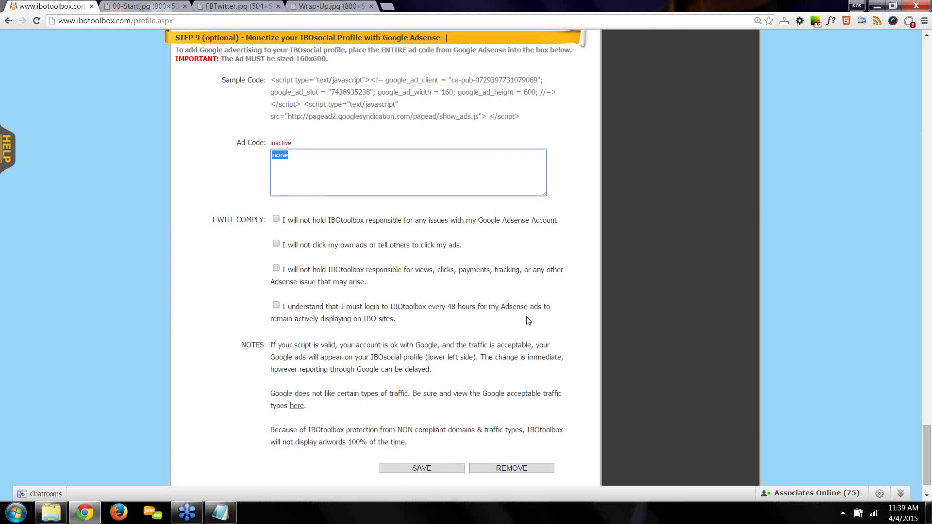
pyautogui.scroll(8, 656, 321)
pyautogui.scroll(10, 658, 323)
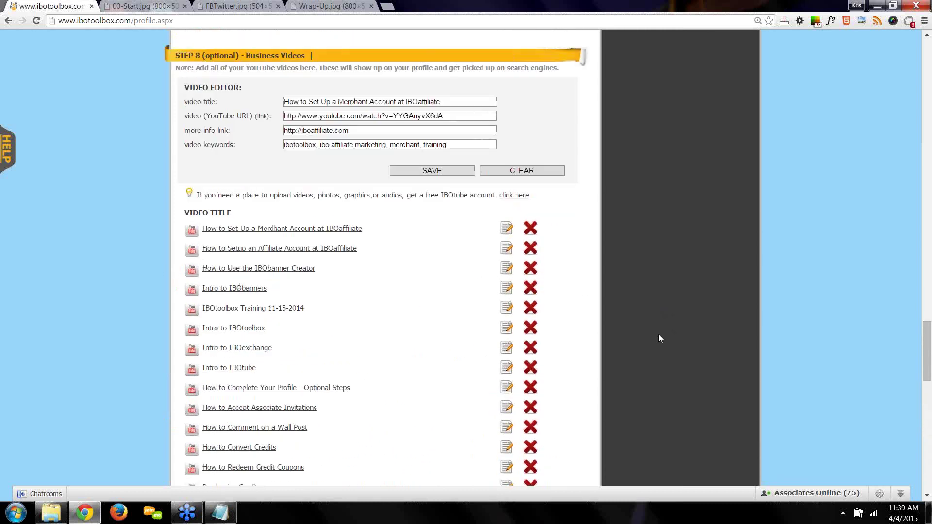
# Step: Find the Section Assistance area beside the profile form and examine its required and optional profile-completion tutorials and training webinar information
pyautogui.scroll(4, 660, 335)
pyautogui.scroll(9, 661, 335)
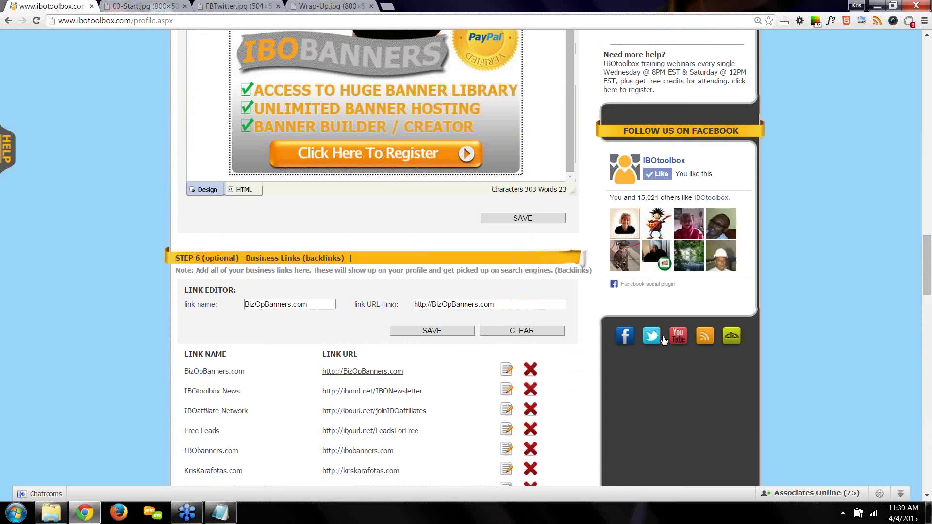
pyautogui.scroll(3, 663, 339)
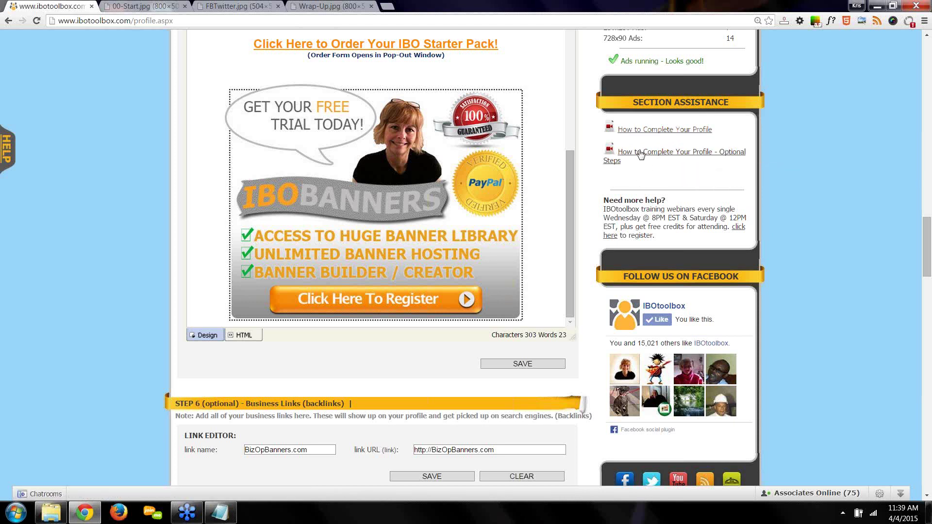
# Step: Return to the beginning of the profile setup page, with the Step 1 Basic Information section and the site navigation in view
pyautogui.scroll(4, 699, 136)
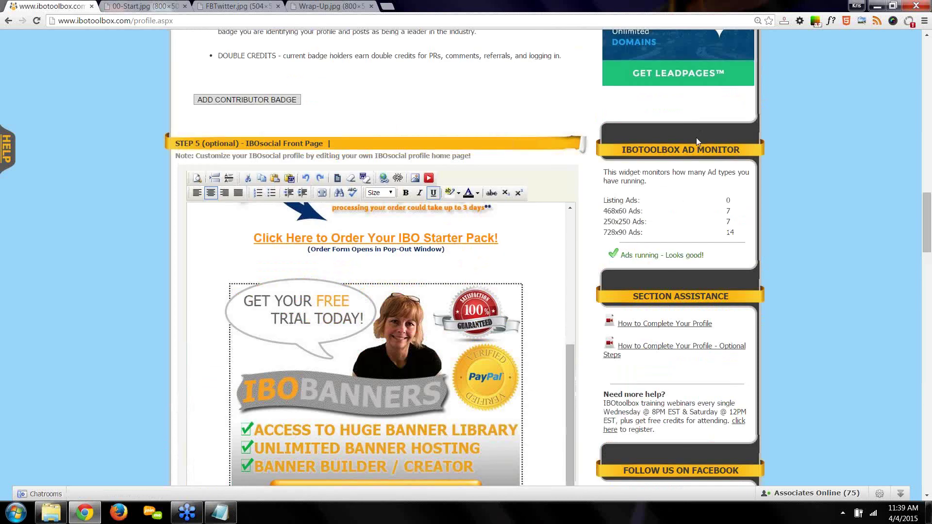
pyautogui.scroll(13, 695, 138)
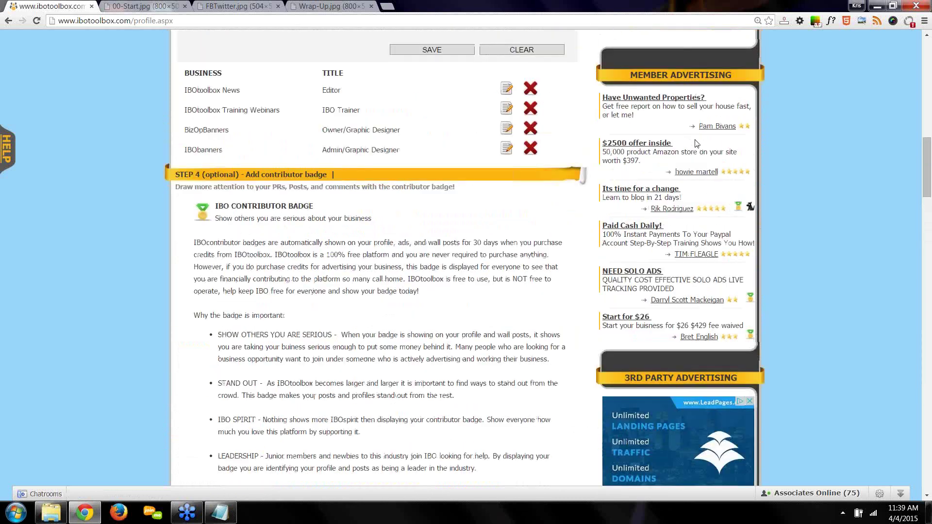
pyautogui.scroll(6, 696, 147)
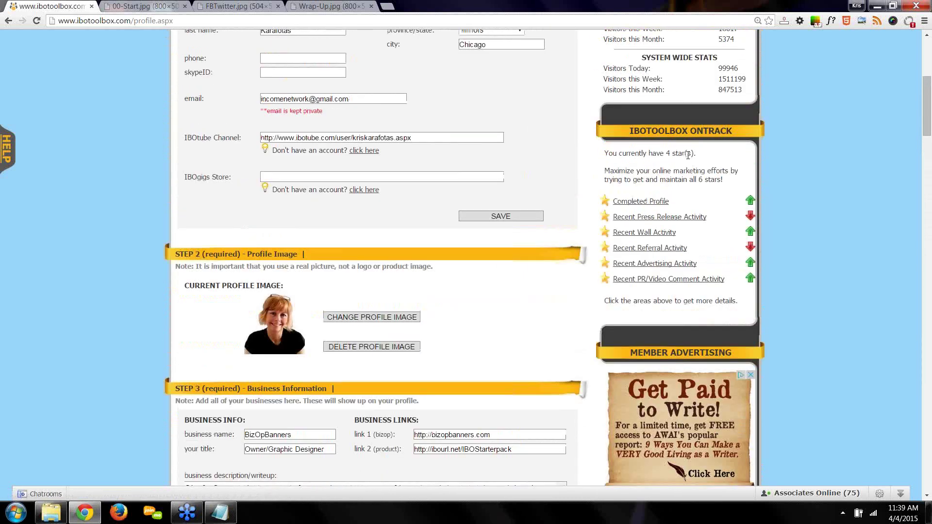
pyautogui.scroll(5, 686, 155)
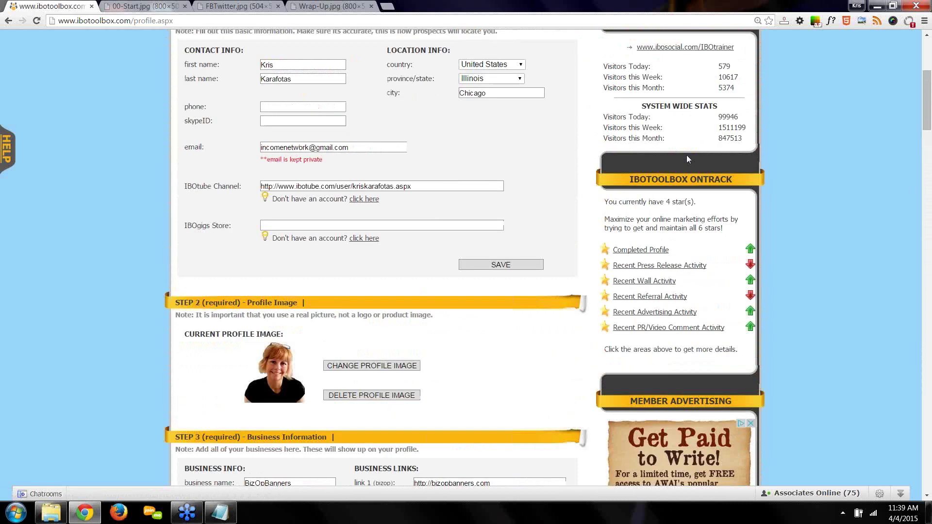
pyautogui.scroll(1, 685, 156)
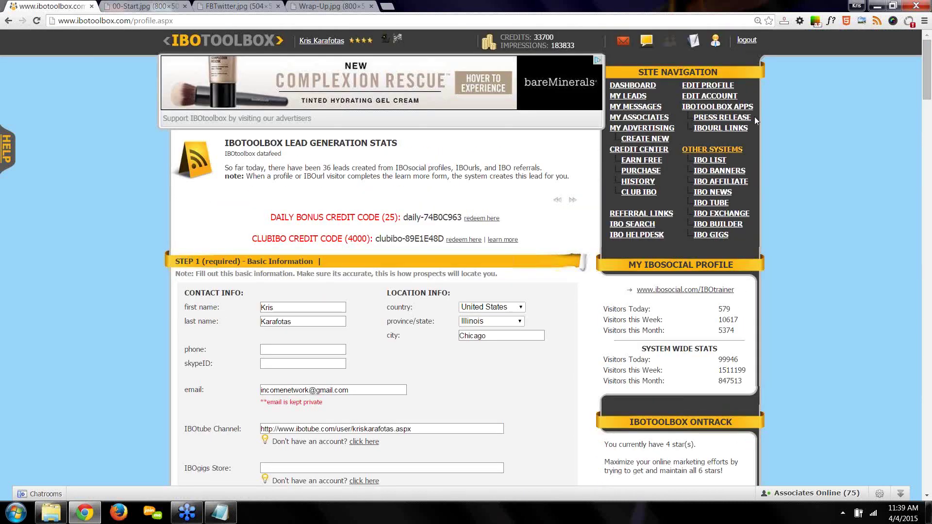